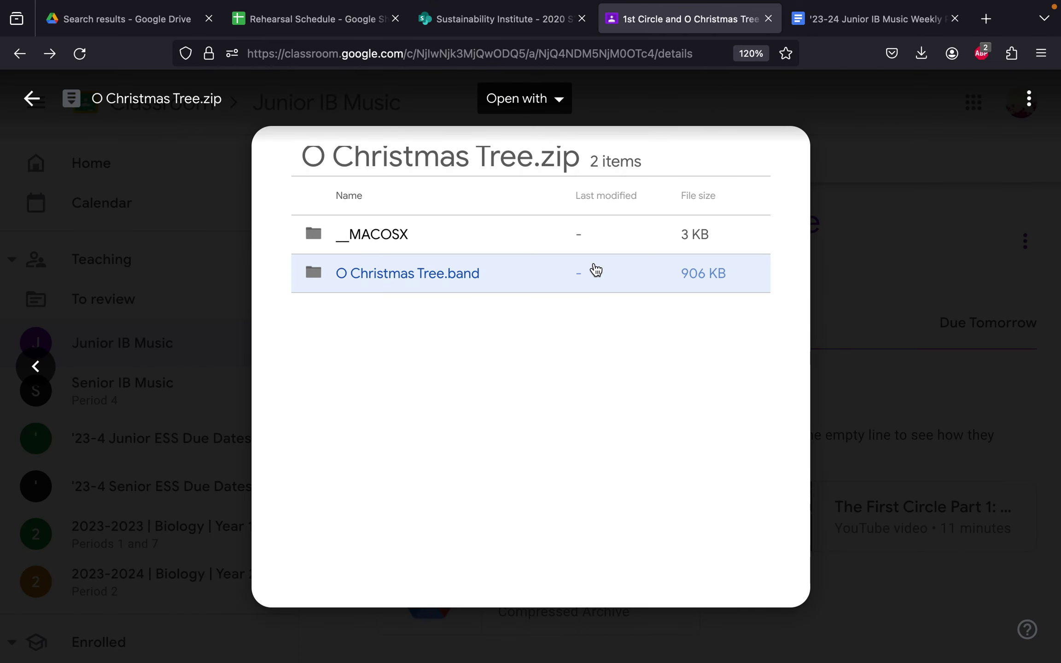
- Check which apps can open the zip, then look inside the O Christmas Tree.band folder
click(1023, 105)
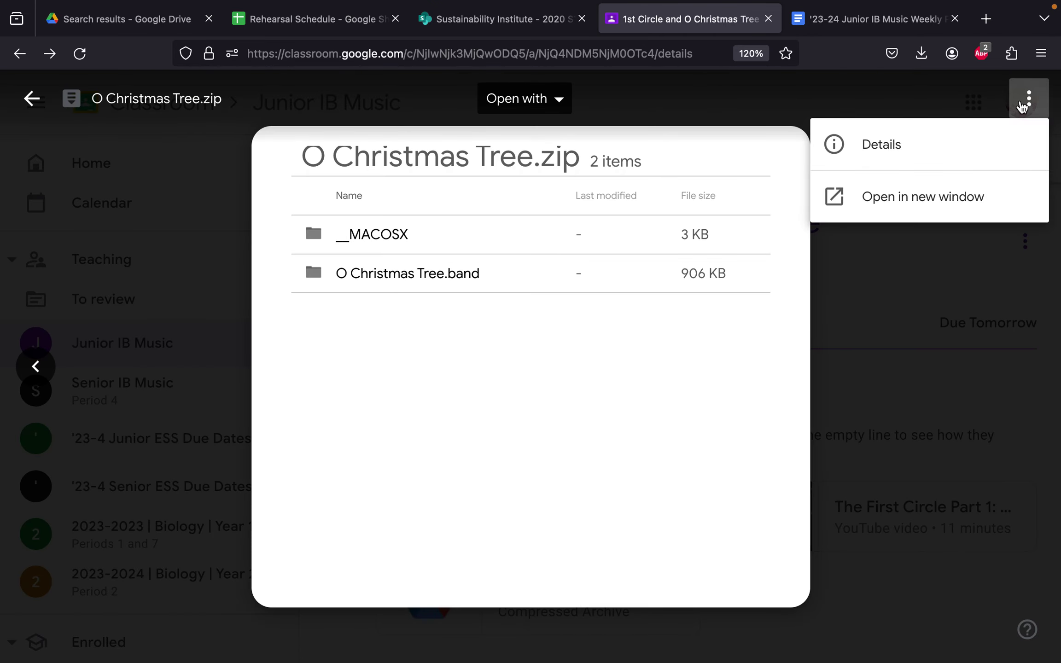
click(1023, 105)
click(560, 101)
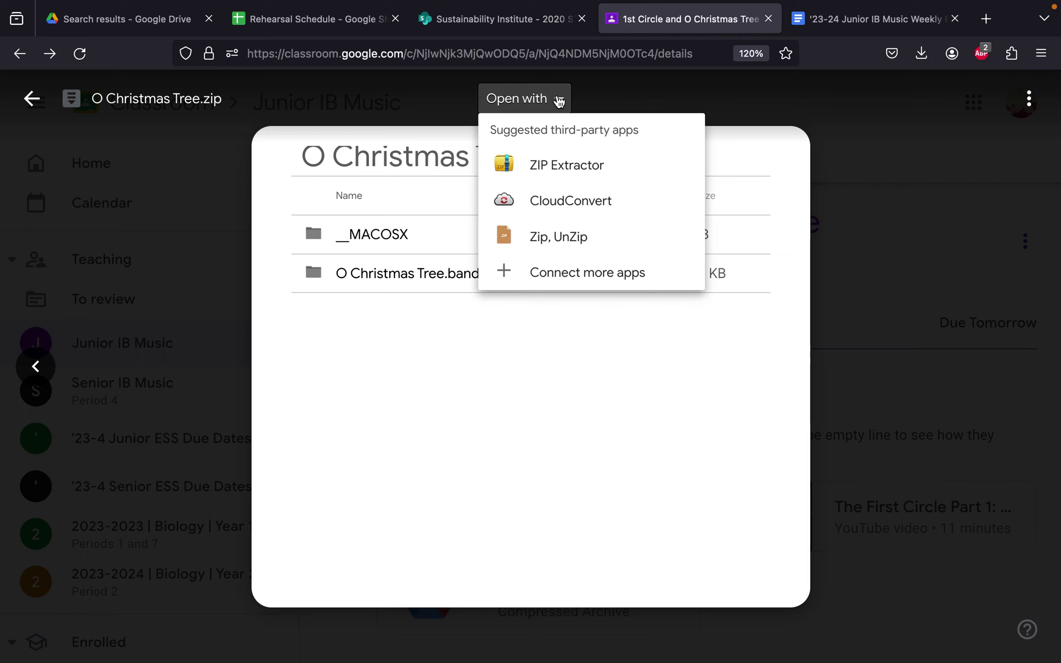
click(560, 100)
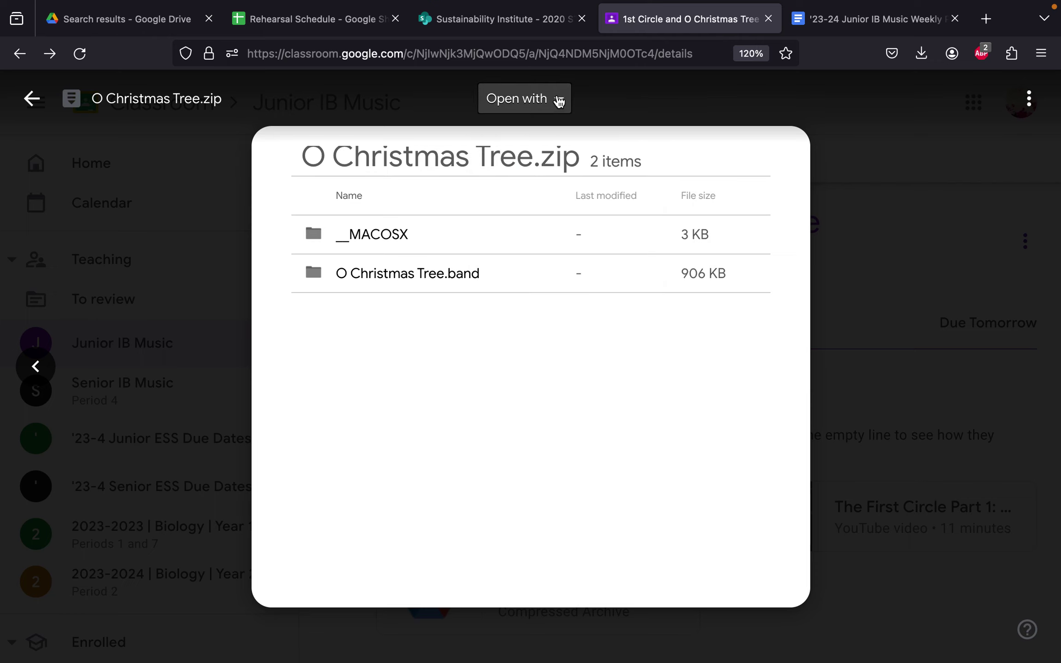
click(443, 279)
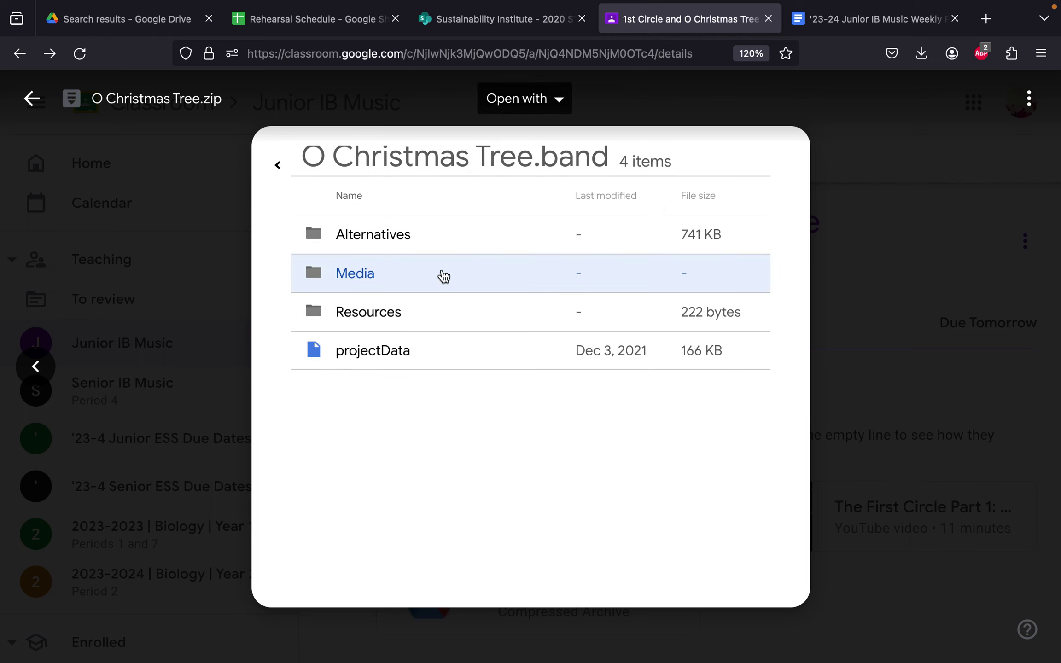
- Revisit the zip's top level and .band folder, then close the preview and scroll down the assignment
click(276, 164)
right_click(414, 276)
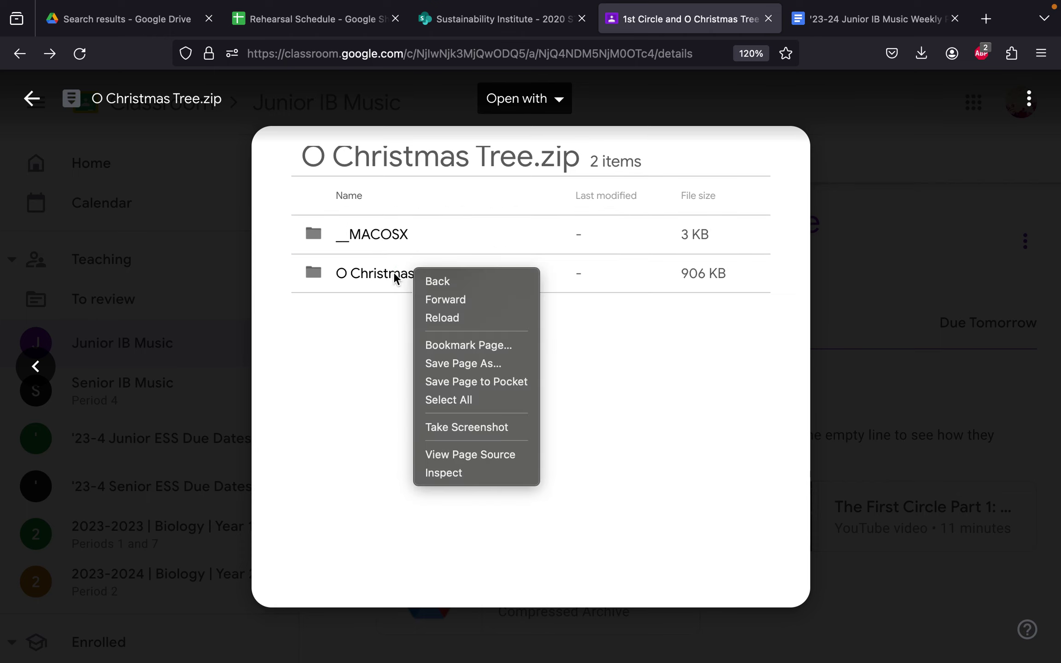
click(395, 278)
click(369, 276)
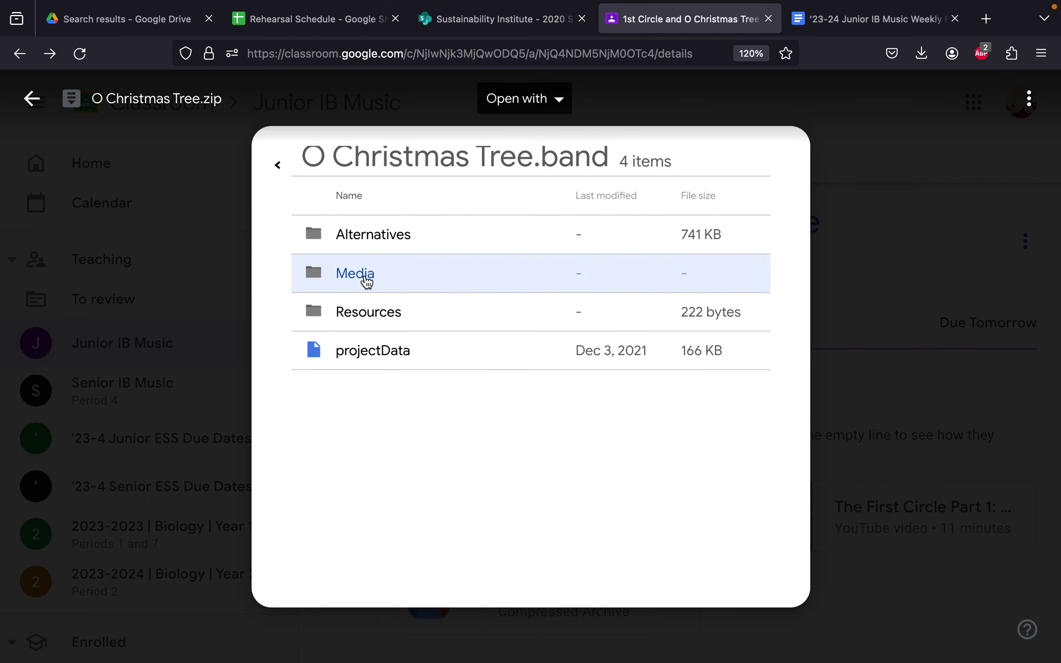
click(845, 129)
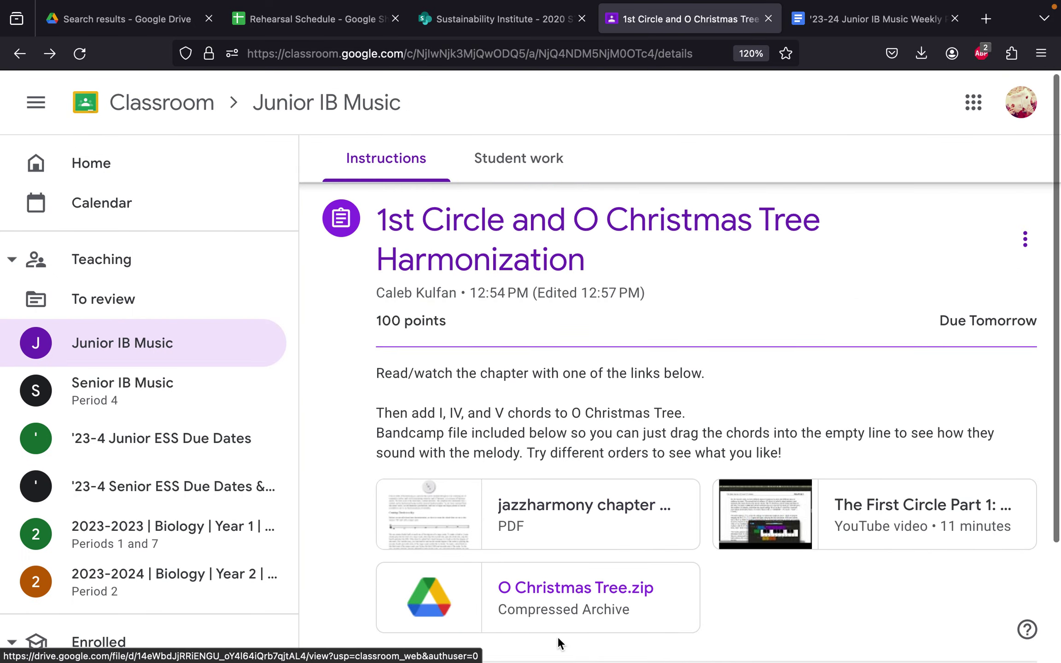
scroll(557, 636, down, 2)
- Right-click the O Christmas Tree.zip attachment link and save it to download the zip
right_click(543, 505)
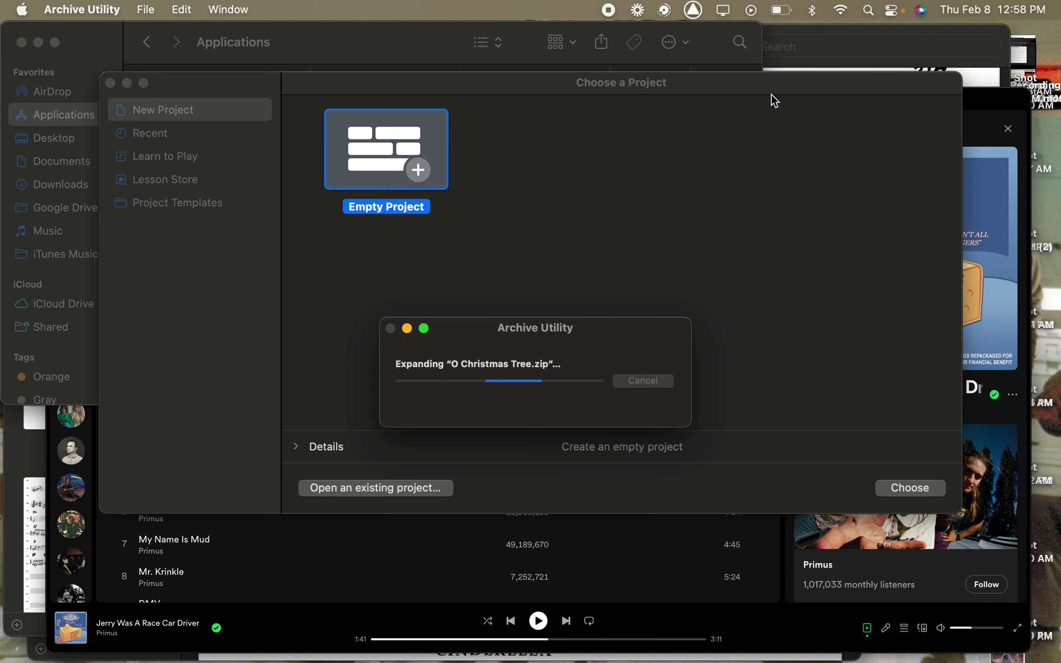
- In Finder's Downloads folder, expand O Christmas Tree.zip into O Christmas Tree 2
mouse_move(385, 661)
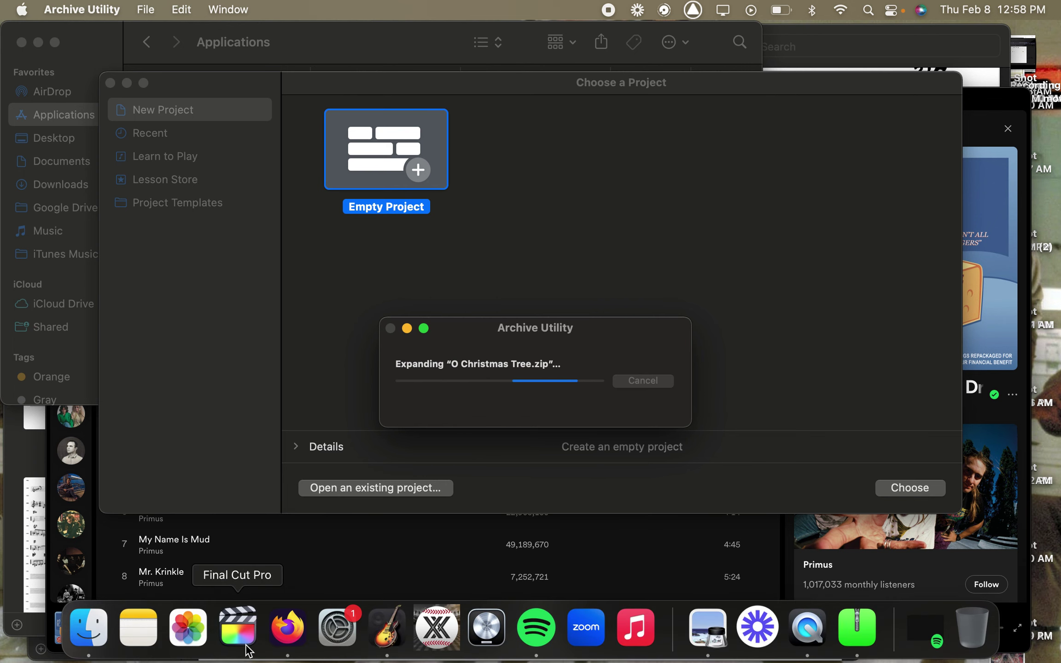
click(88, 634)
click(69, 185)
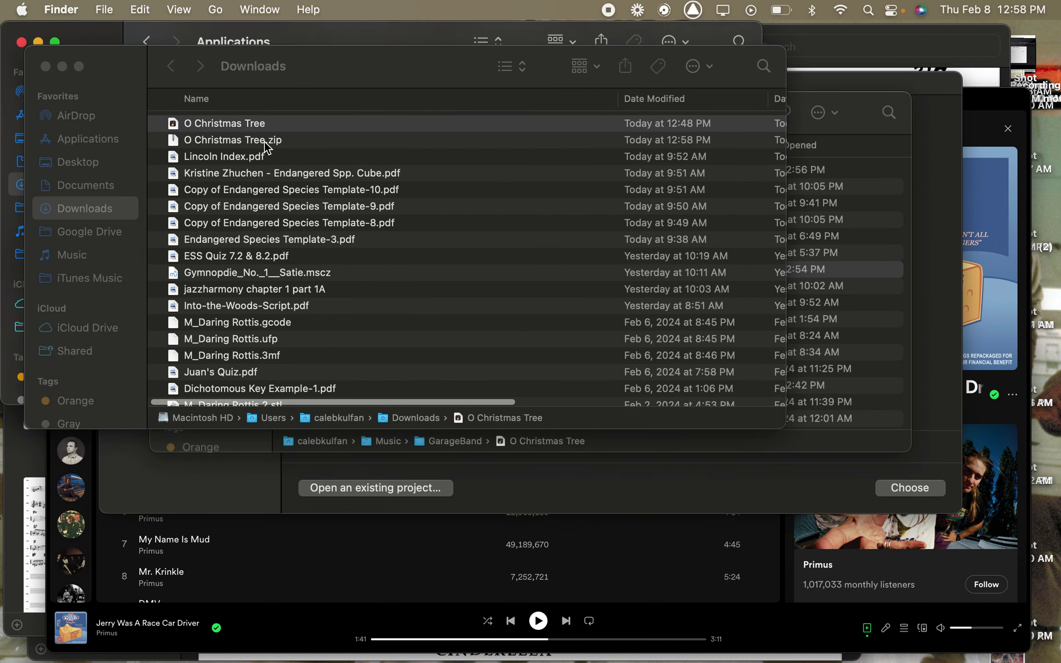
click(267, 147)
click(252, 115)
right_click(253, 116)
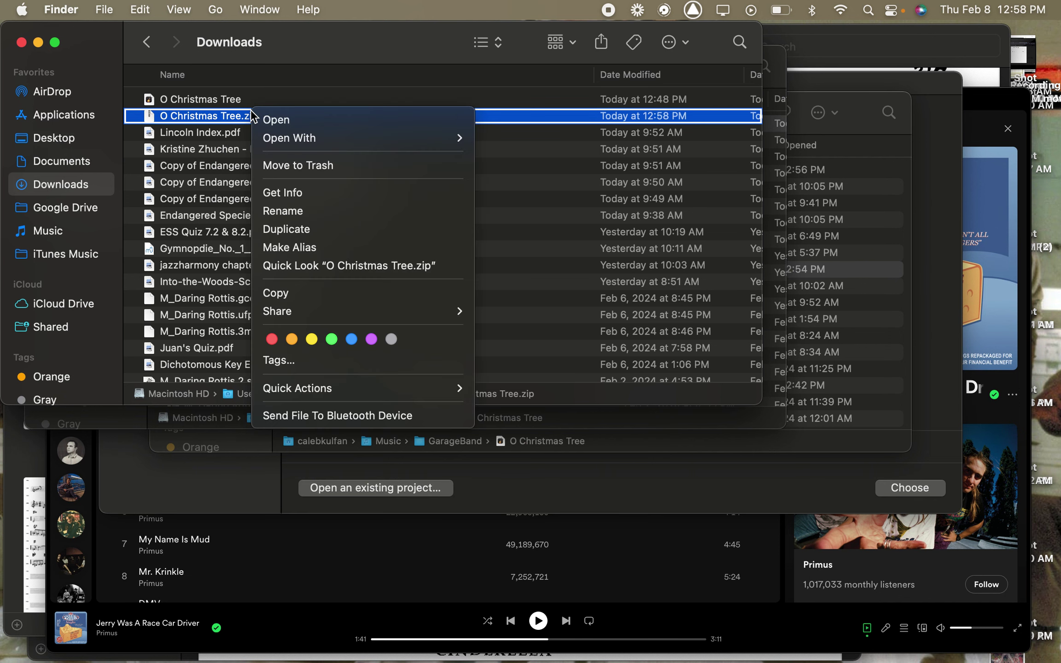
click(242, 118)
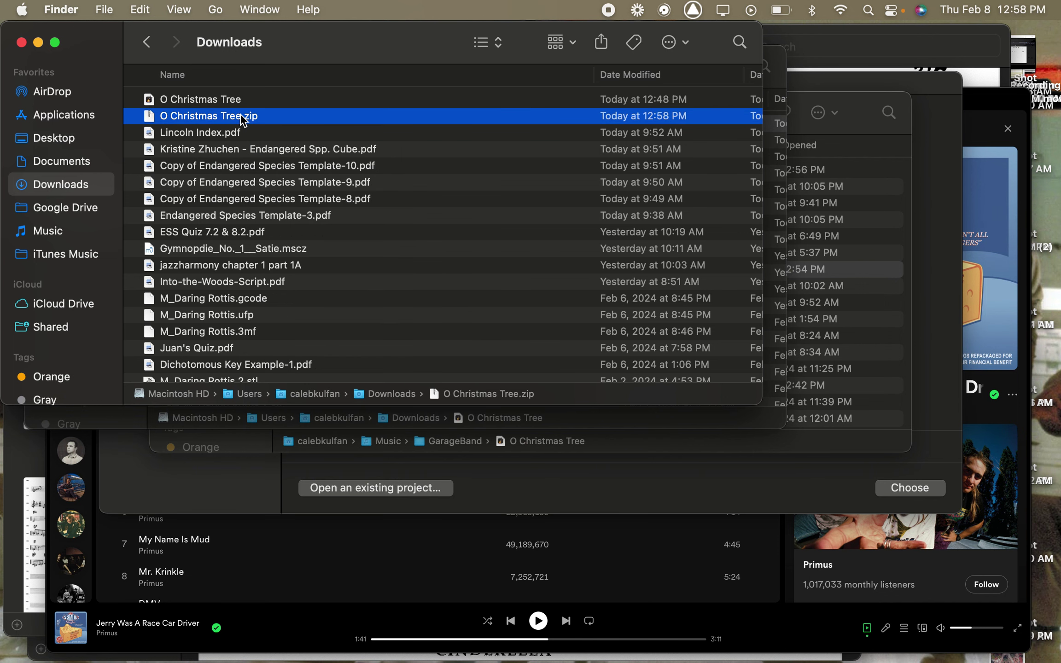
double_click(297, 117)
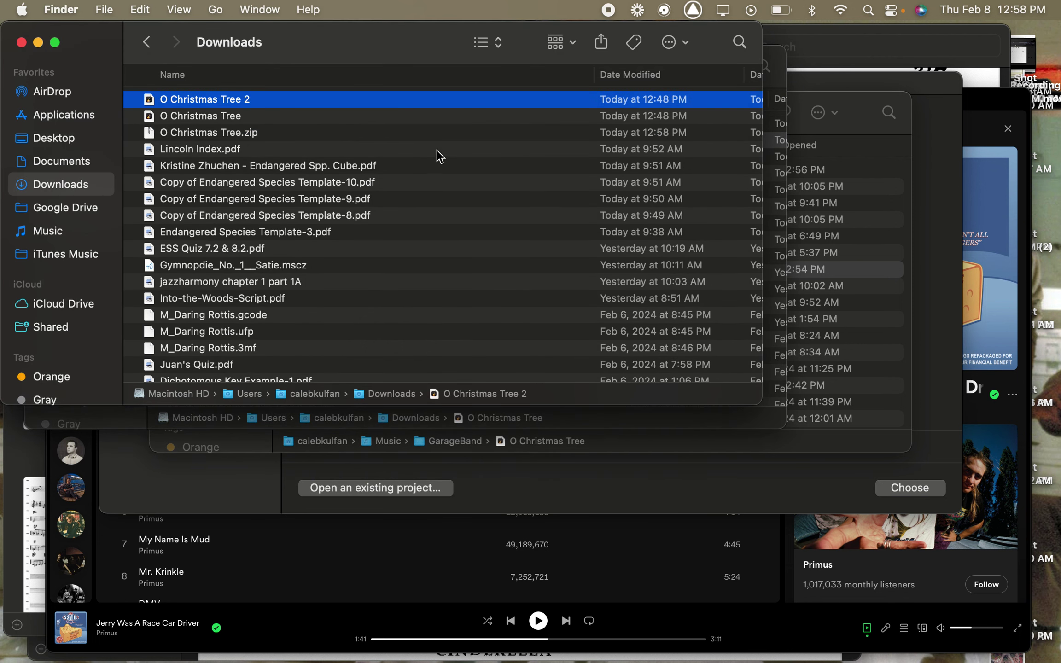
- Open O Christmas Tree 2 full screen, play it from the start, and undo an accidental chord-region move
double_click(363, 99)
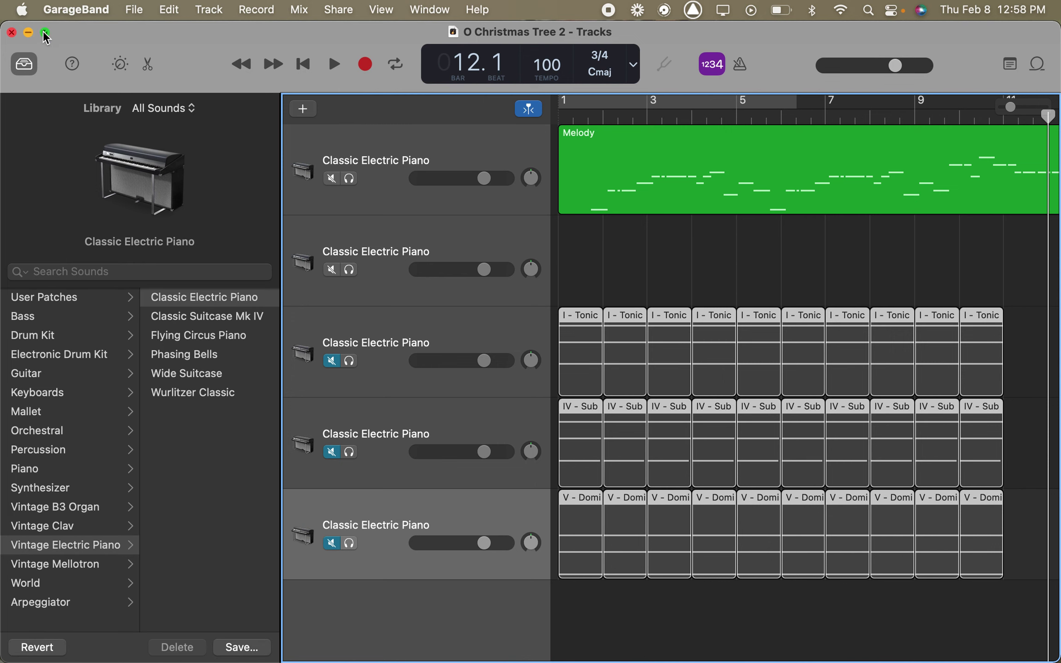
click(45, 34)
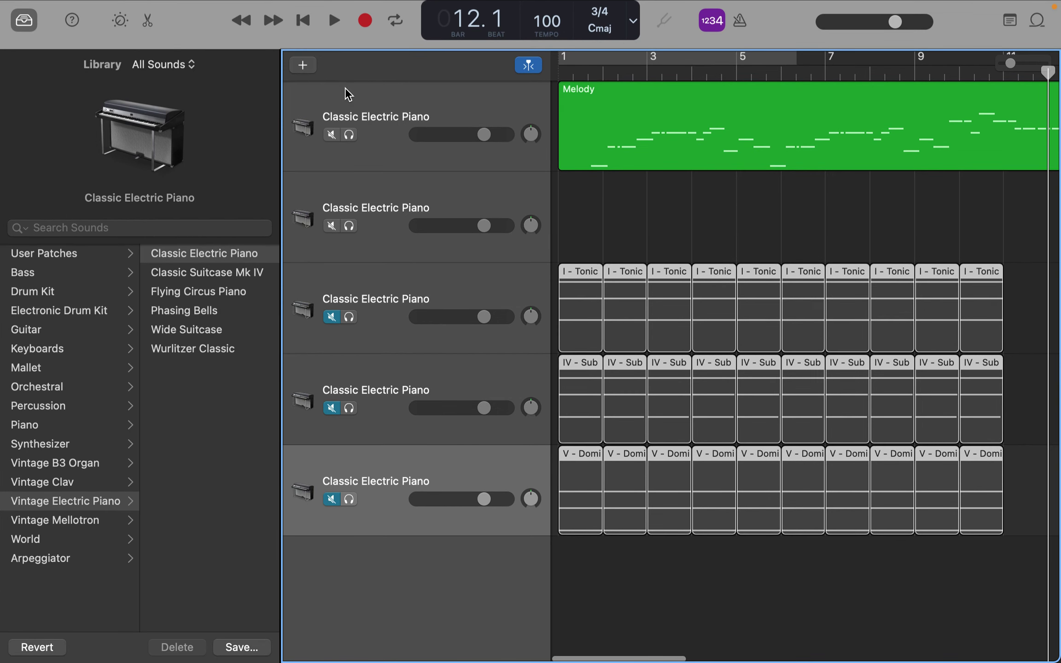
click(302, 20)
key(XF86AudioLowerVolume)
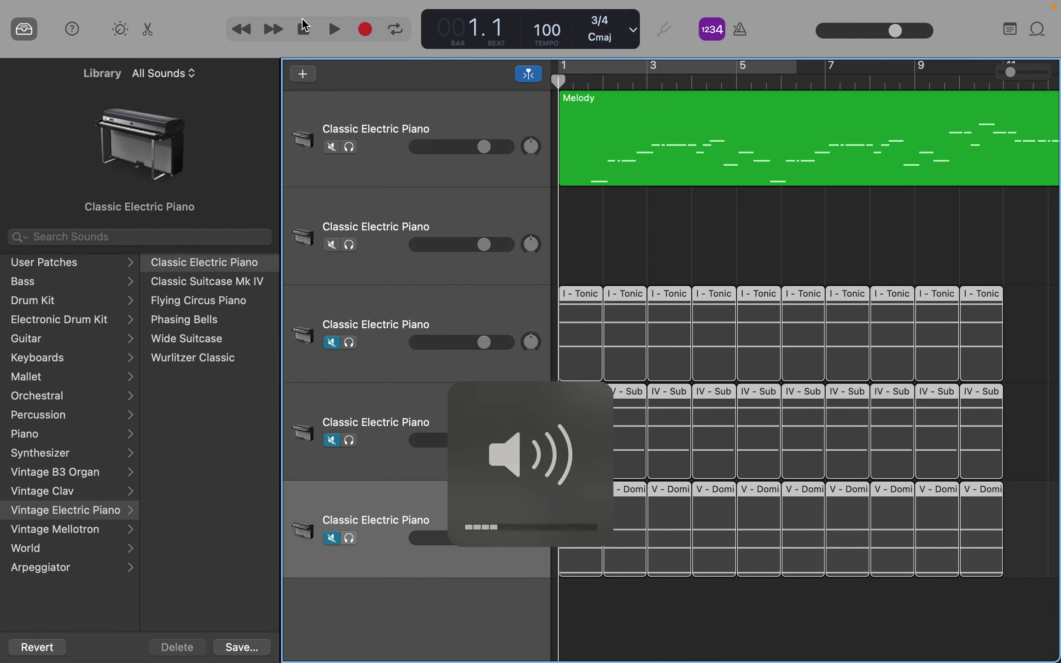
click(335, 29)
drag(599, 306, 547, 332)
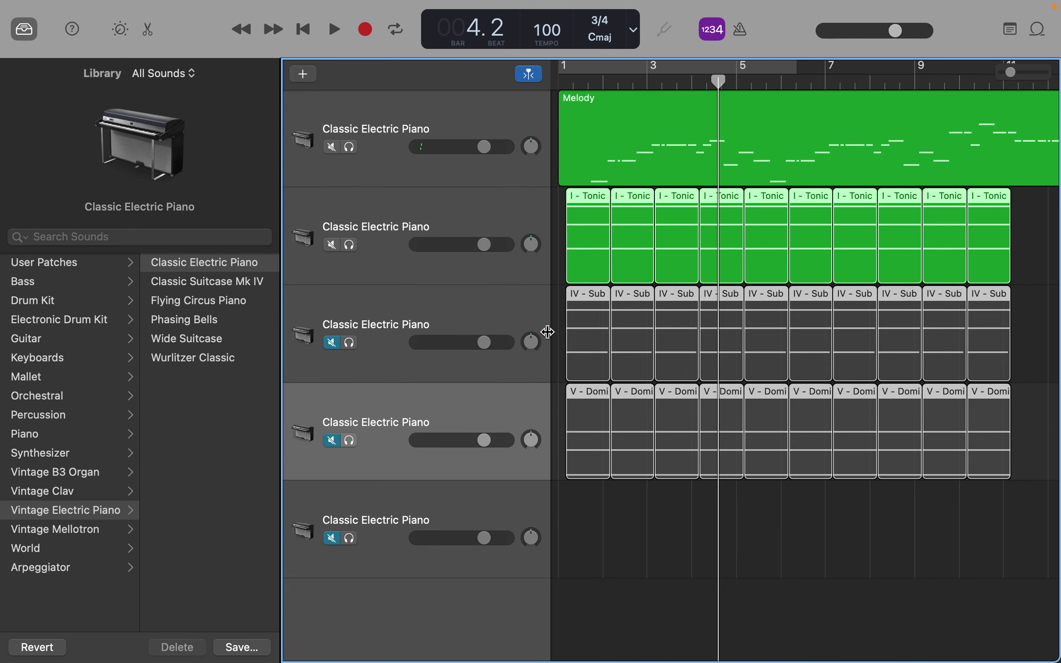
key(super+z)
- Place the Tonic, Subdominant, Dominant and Tonic regions on track 2 at bars 2, 3, 4 and 5
click(585, 282)
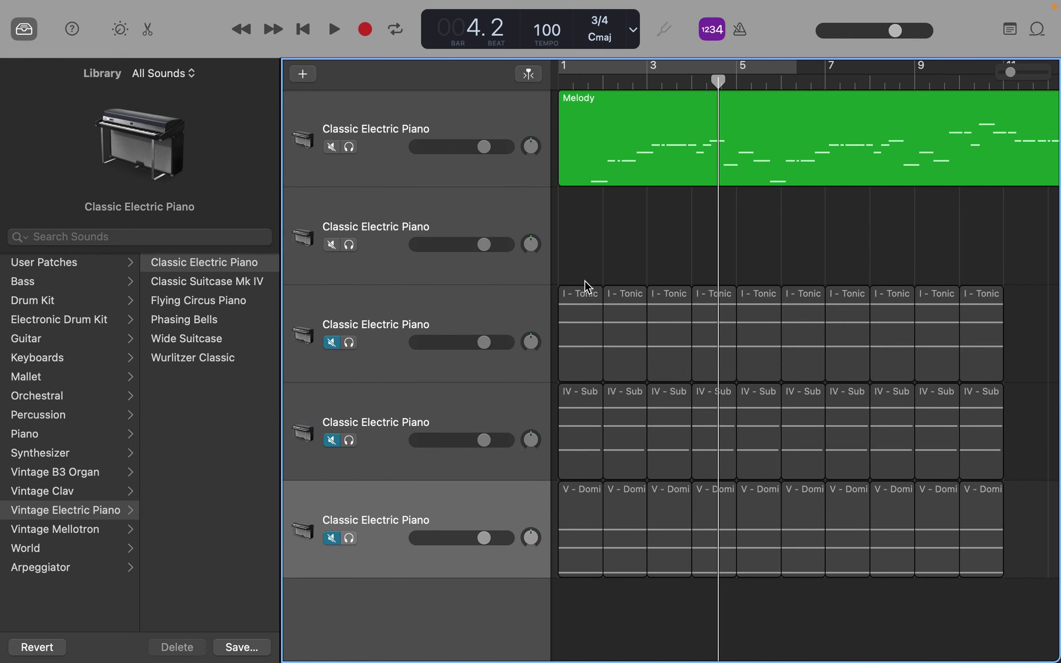
drag(630, 300, 630, 237)
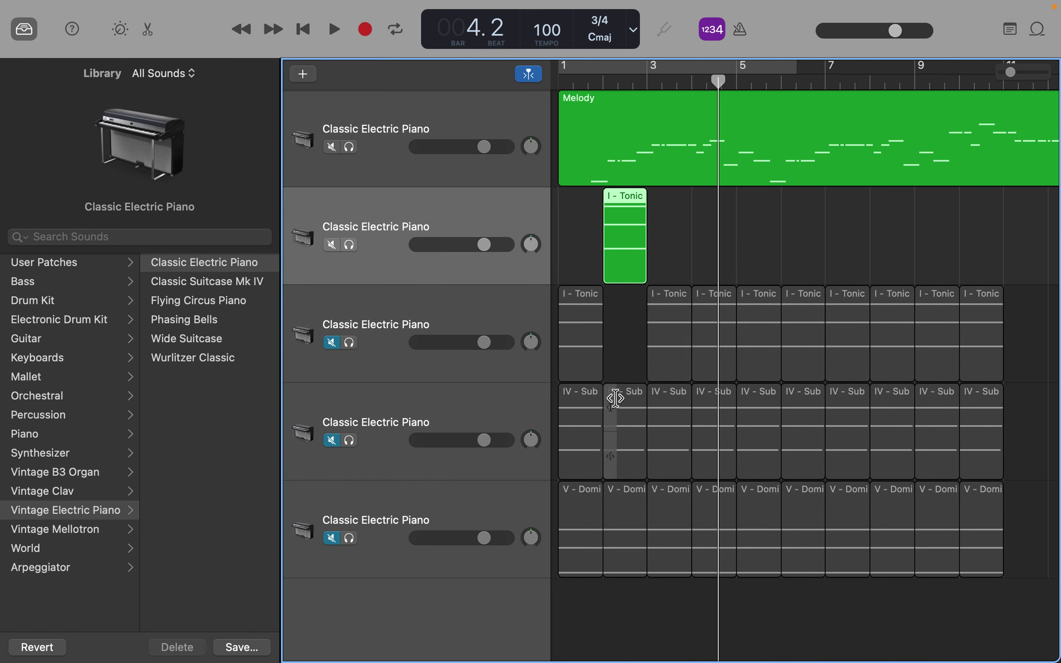
drag(612, 396, 675, 226)
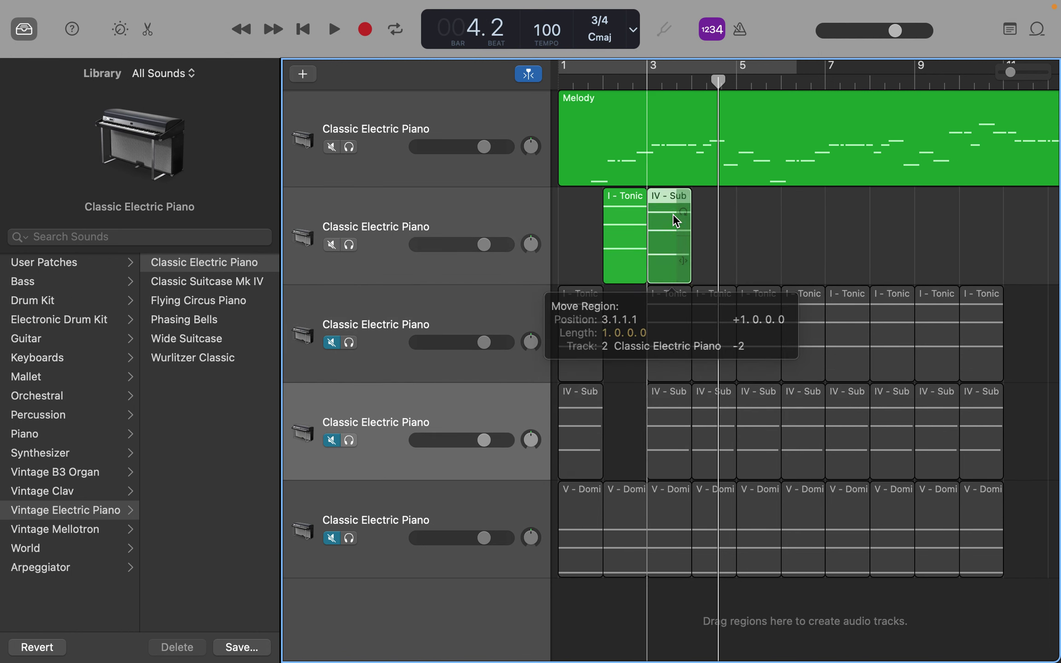
drag(631, 493, 722, 228)
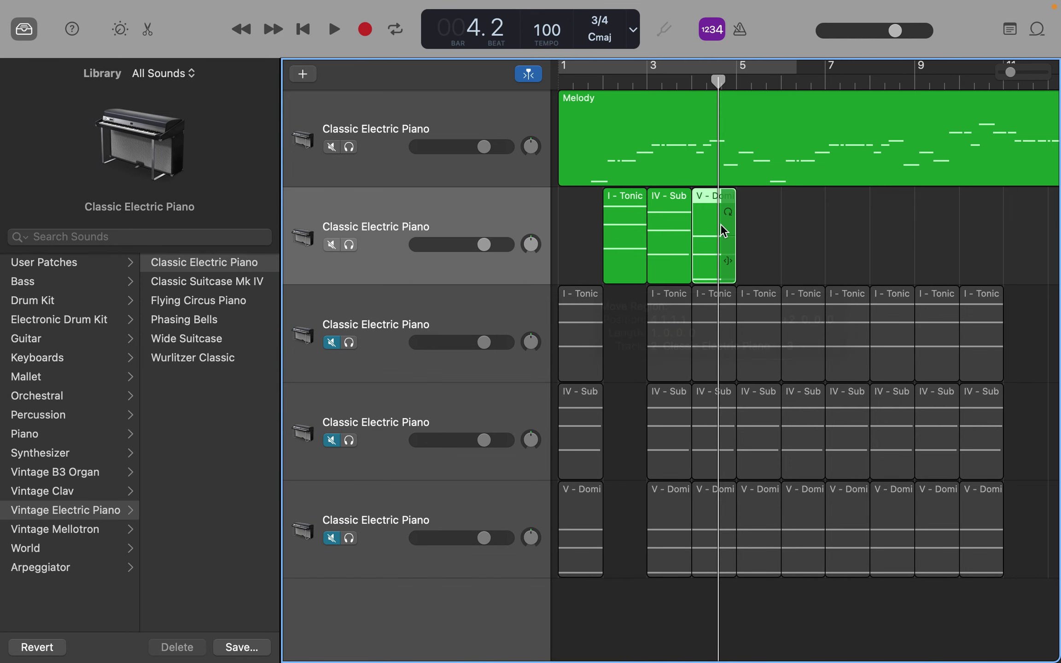
drag(576, 305, 760, 205)
click(603, 81)
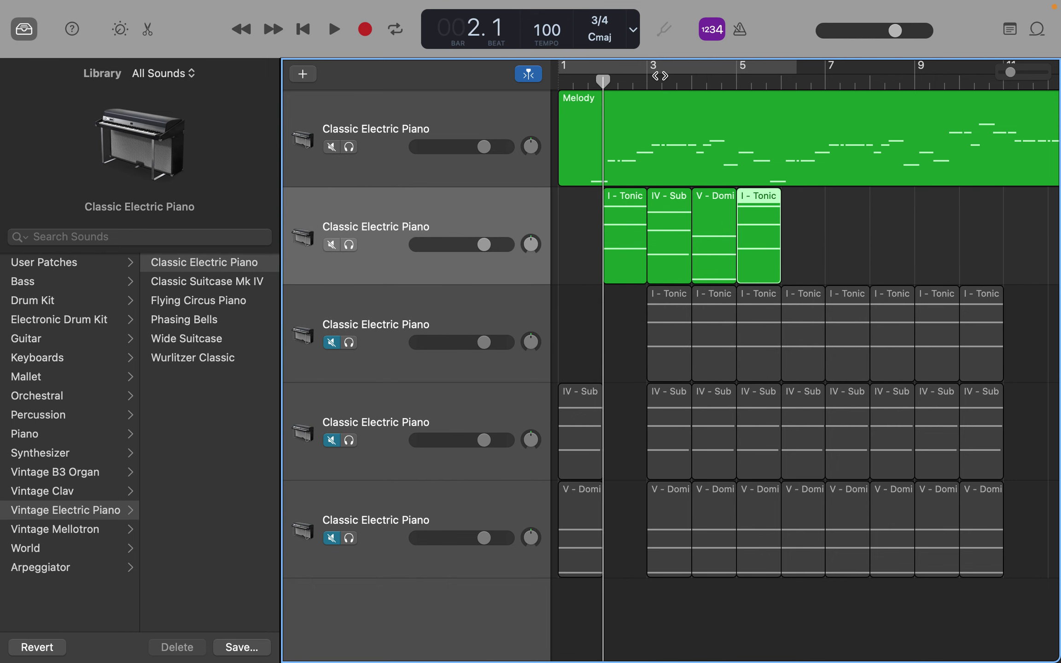
click(647, 81)
click(691, 81)
key(super+Right)
key(super+Right)
key(super+Right)
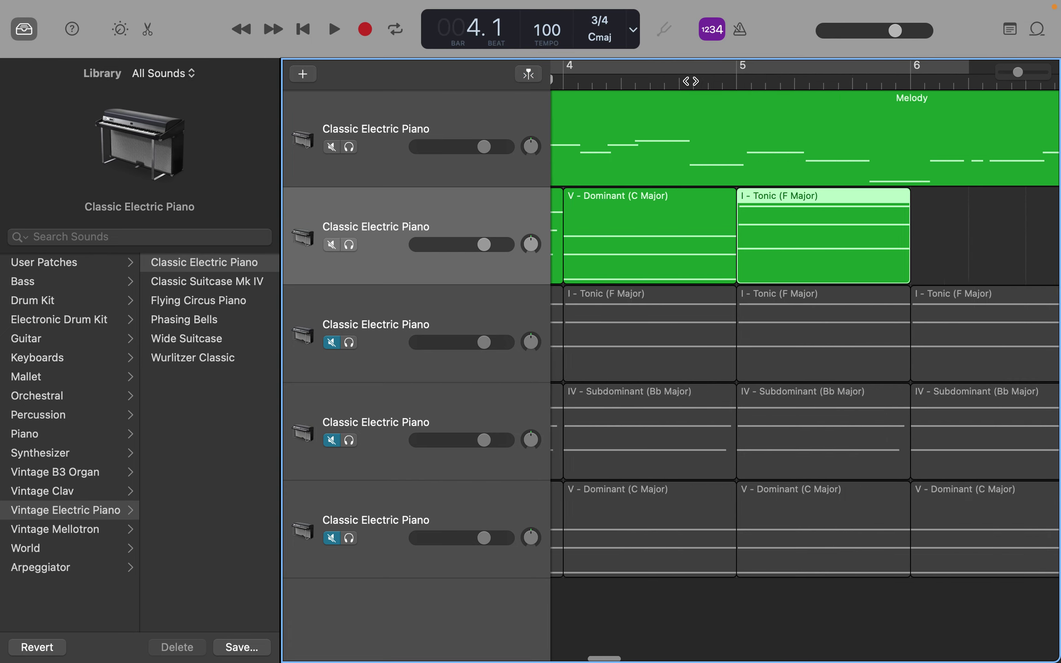
key(super+Left)
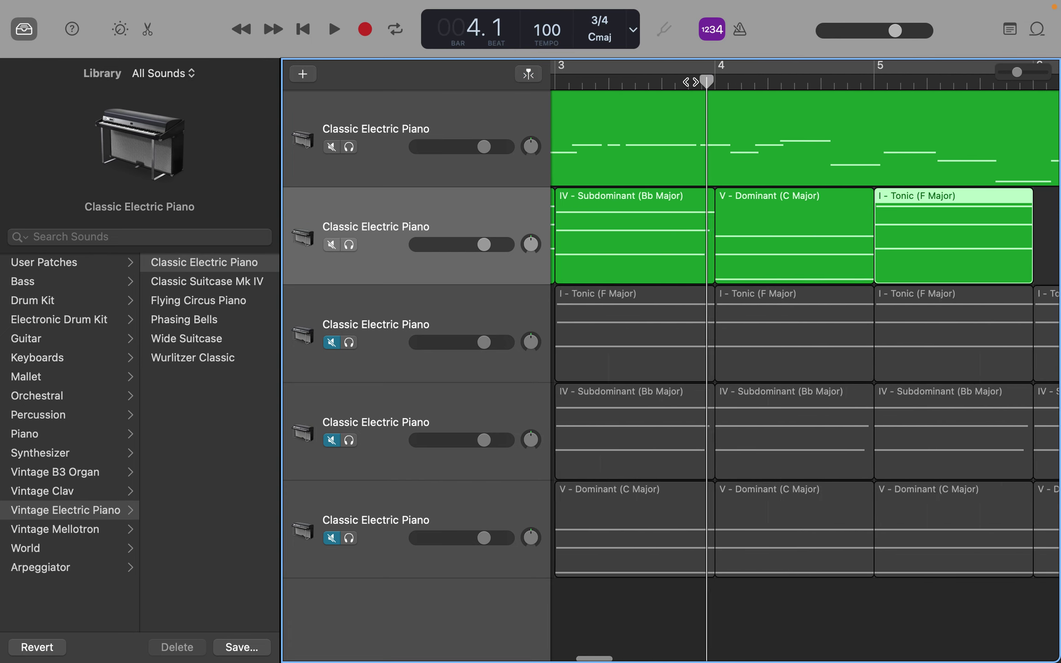
scroll(691, 81, left, 5)
key(super+Left)
key(super+Left)
key(super+Left)
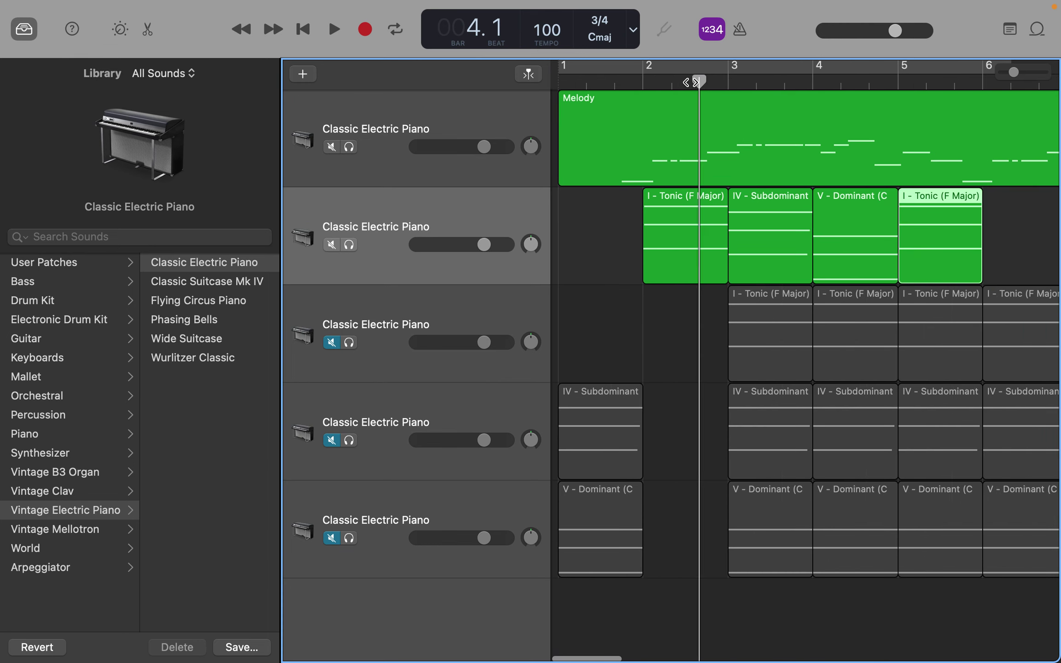
click(304, 31)
key(space)
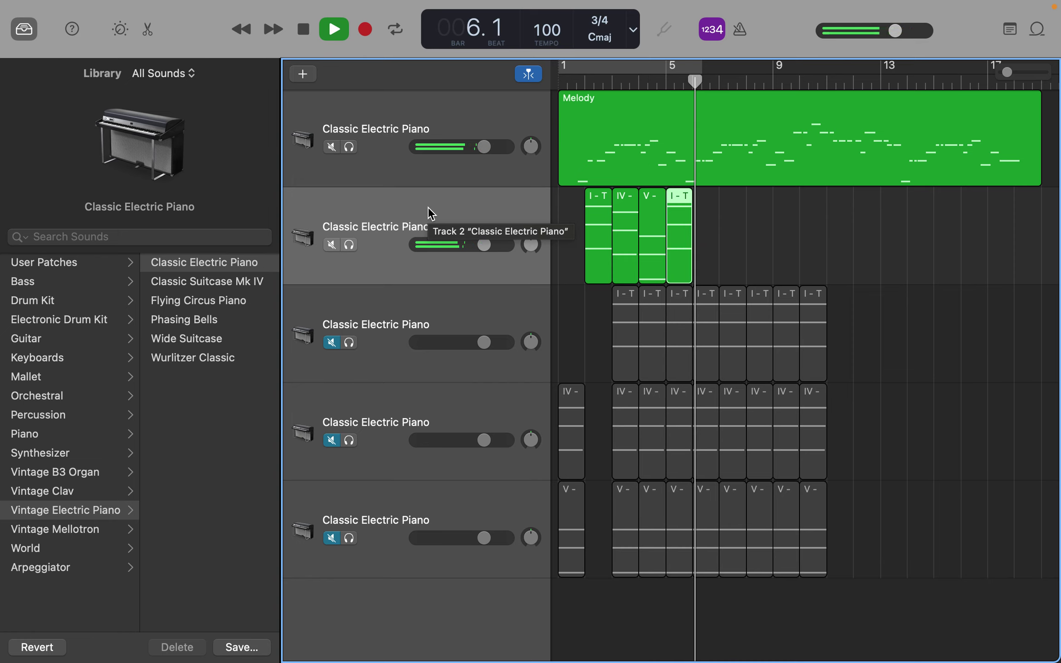
key(space)
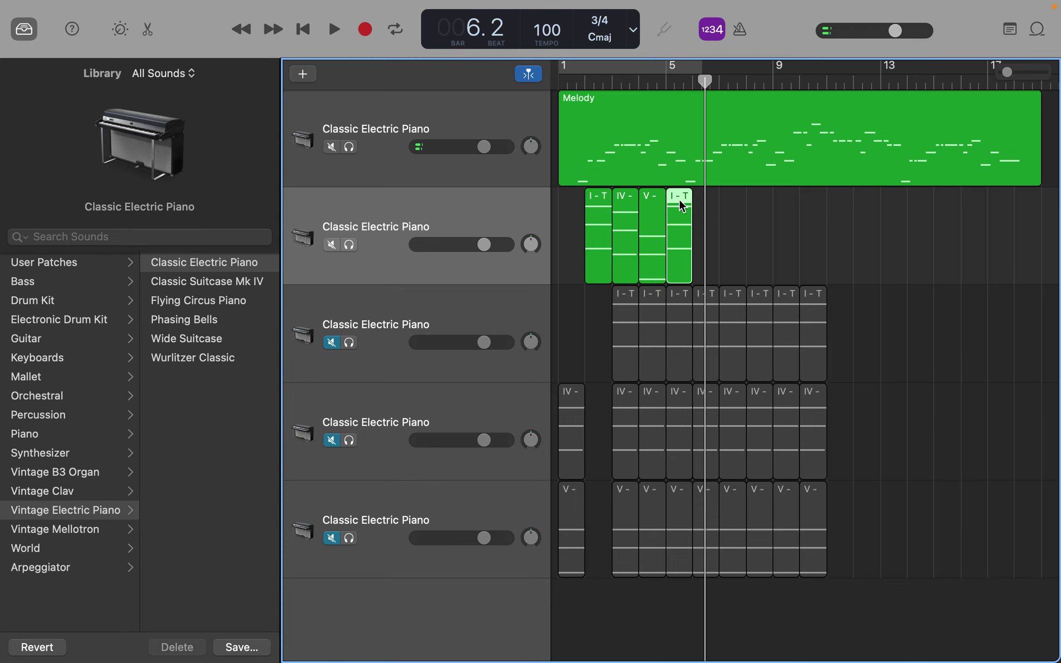
- Move the IV region to just before the final I, preview from bar 2, then delete the V region
drag(680, 205, 716, 203)
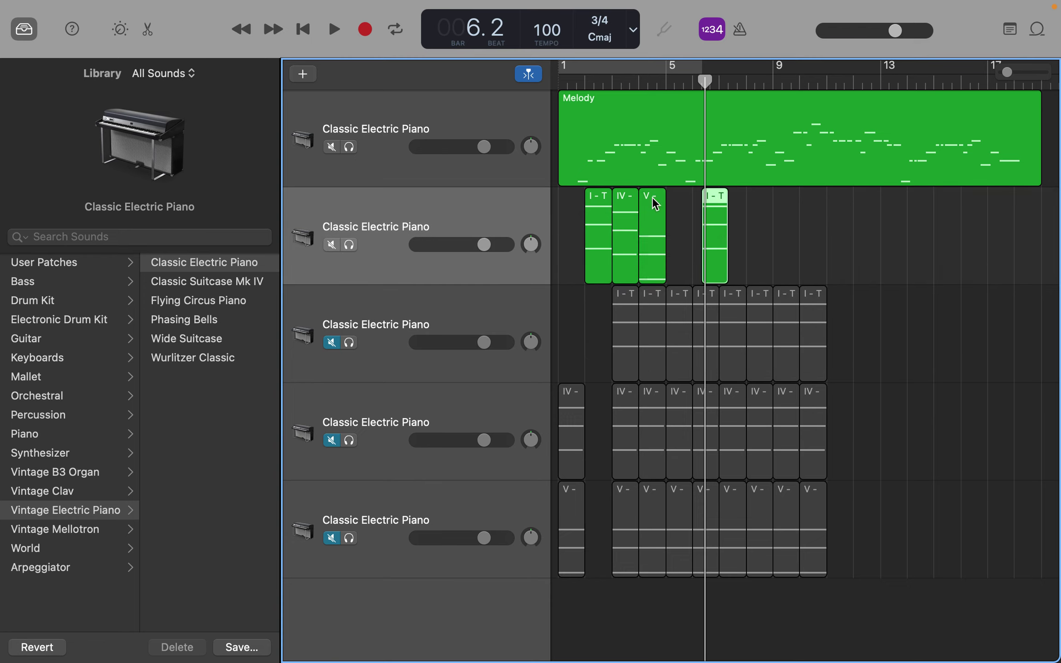
drag(630, 205, 680, 197)
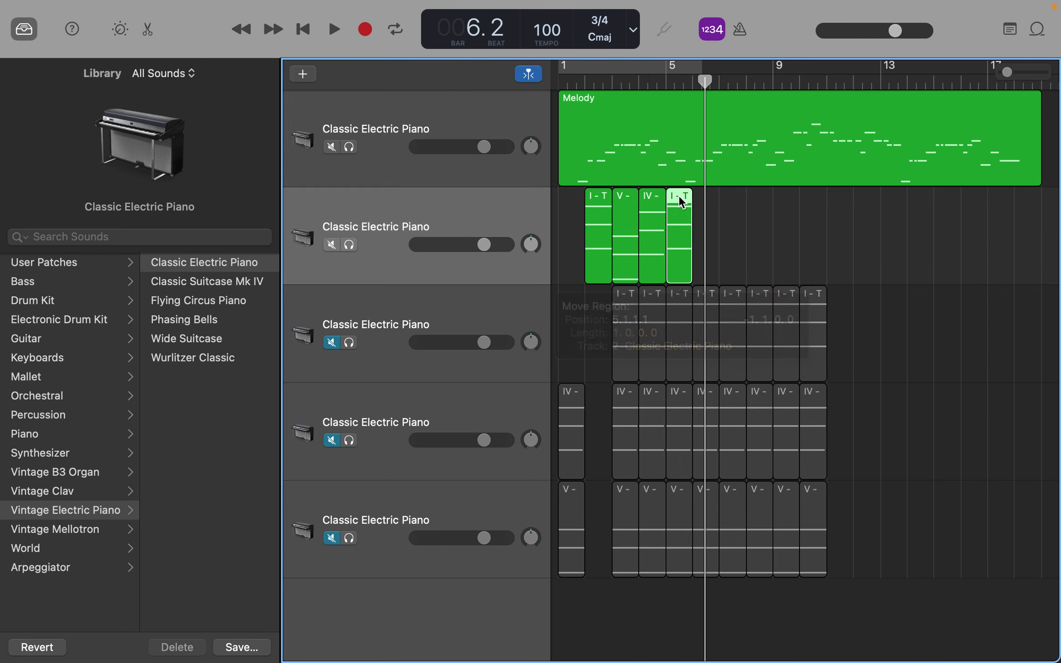
click(581, 82)
key(space)
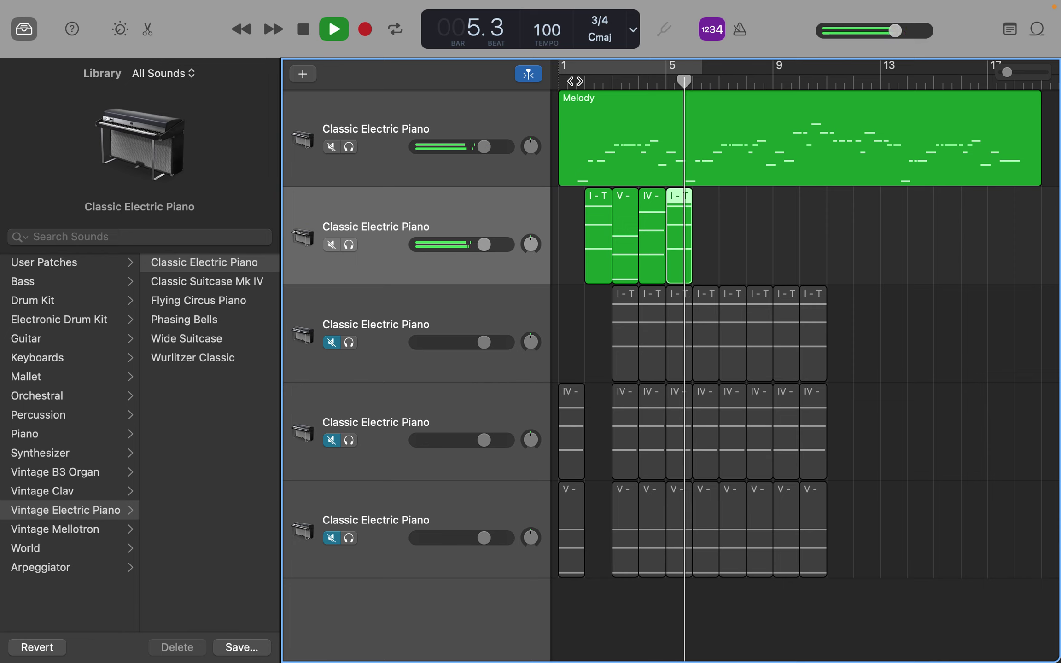
key(space)
click(620, 193)
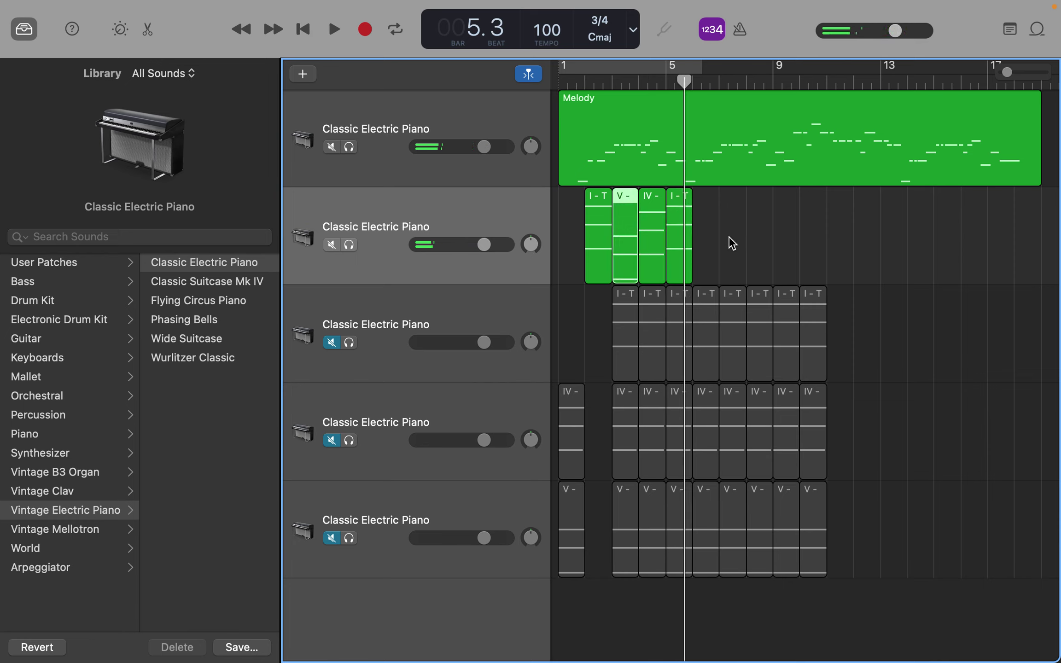
key(Delete)
- Loop the I-Tonic region through bar 3 and preview the progression from bar 2
drag(613, 188, 639, 189)
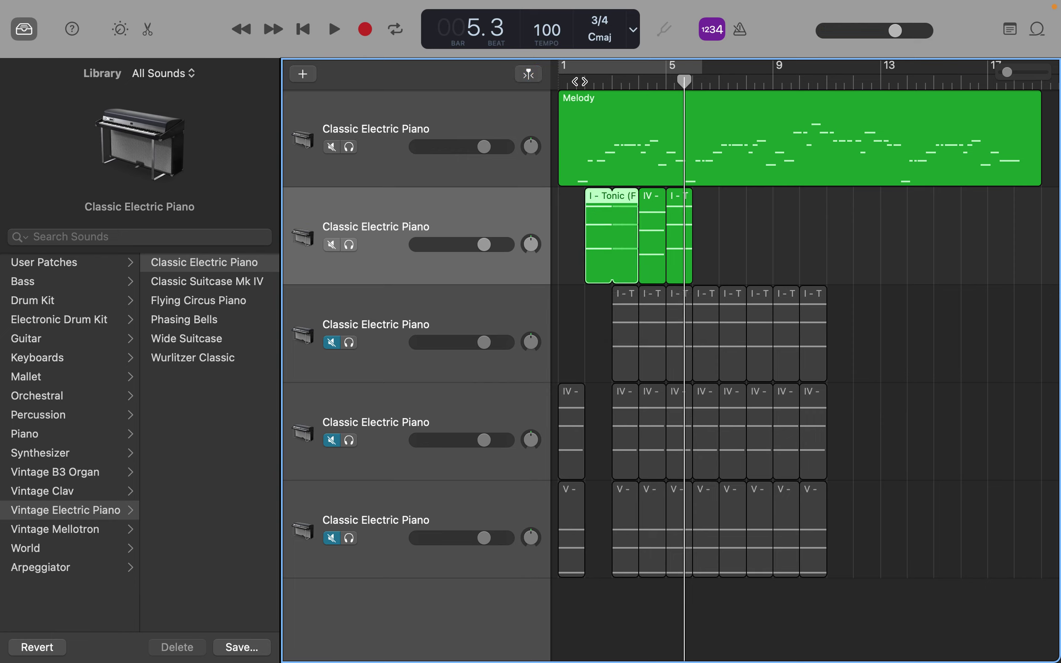
key(space)
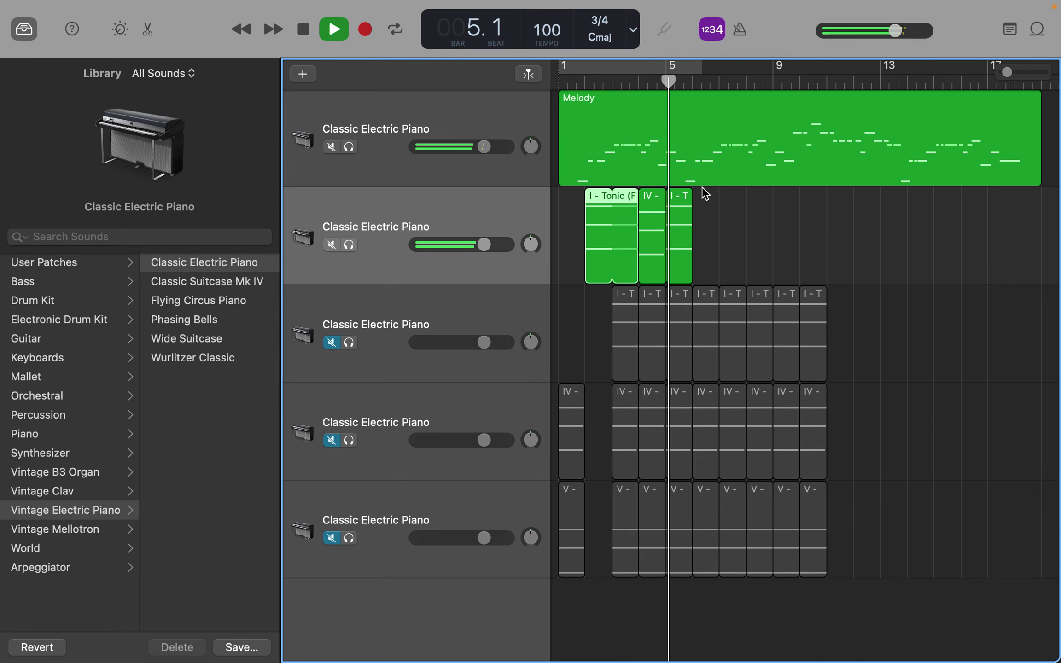
key(space)
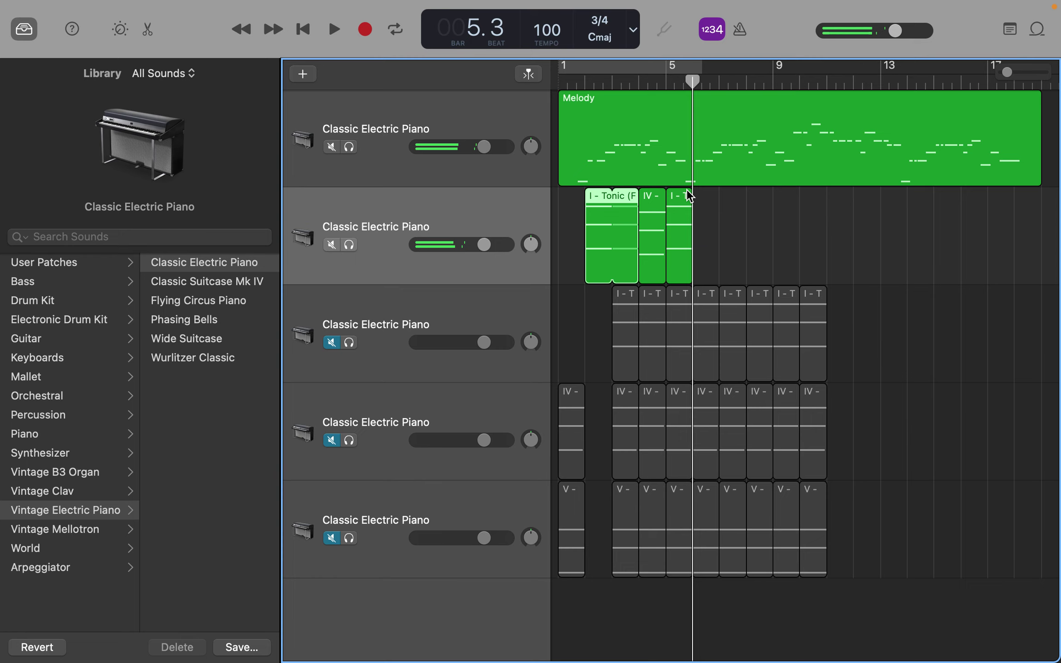
- Replace the last I region with the V region from track 5 at bar 5, then preview from bar 4
click(679, 205)
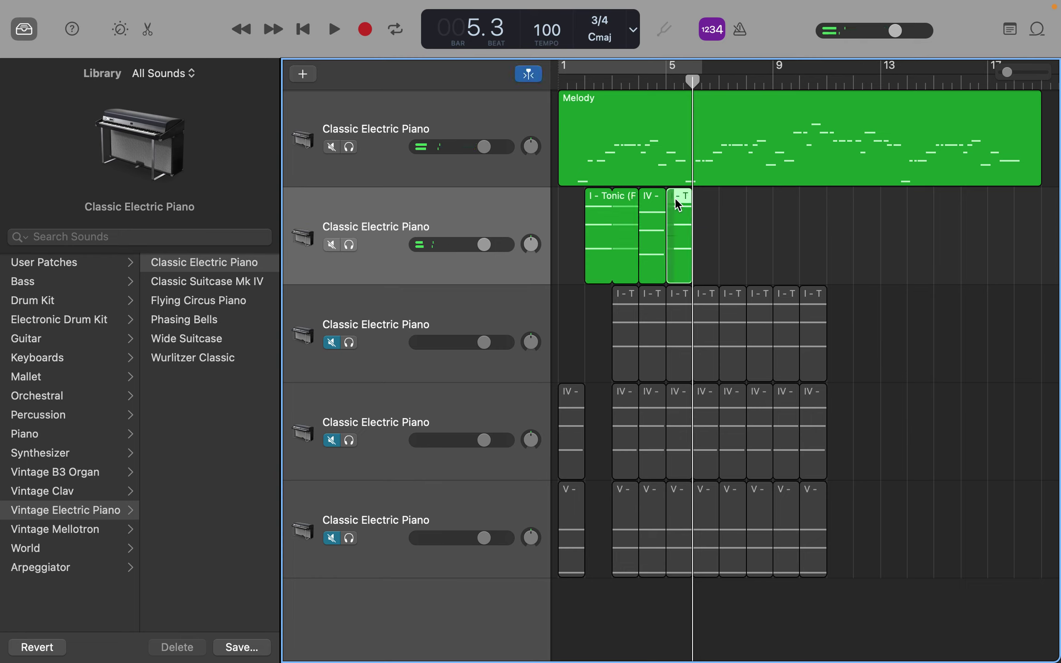
key(Delete)
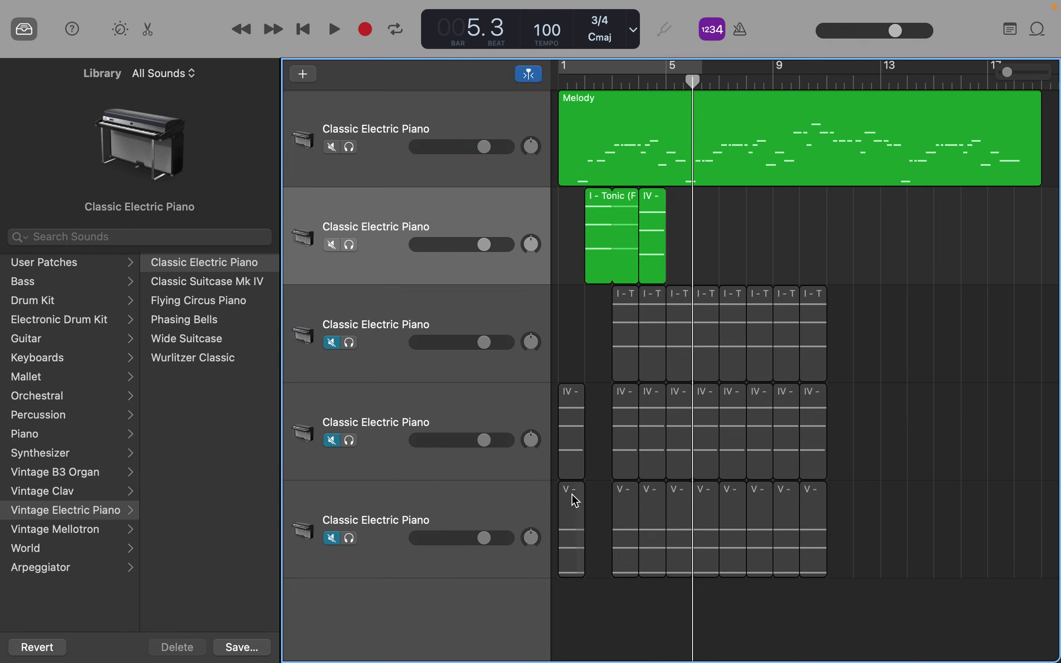
drag(573, 495, 673, 221)
click(638, 82)
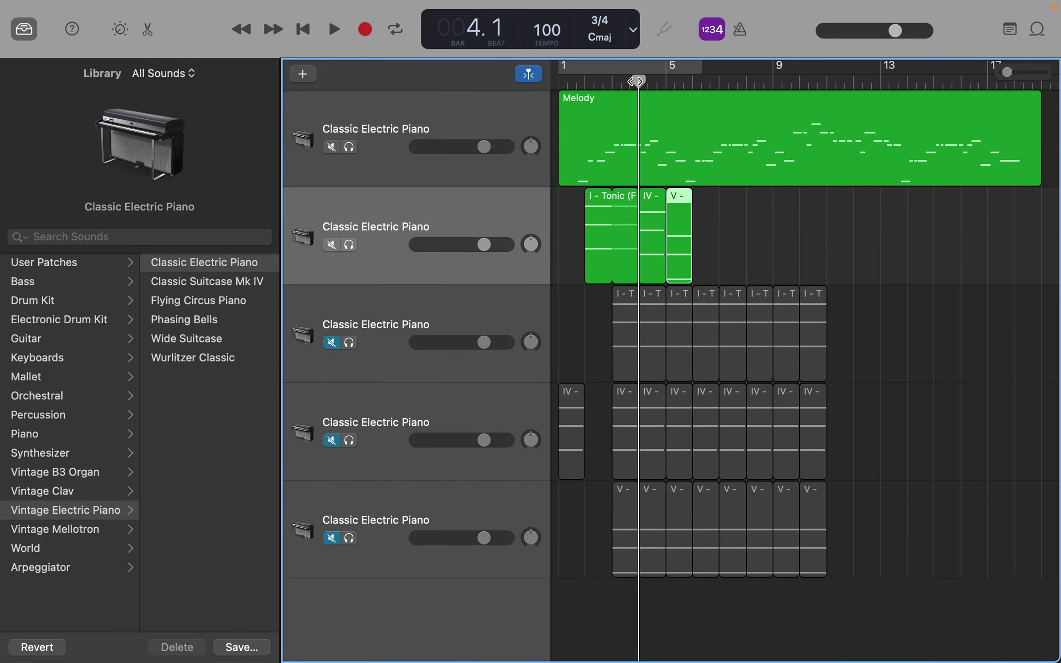
key(space)
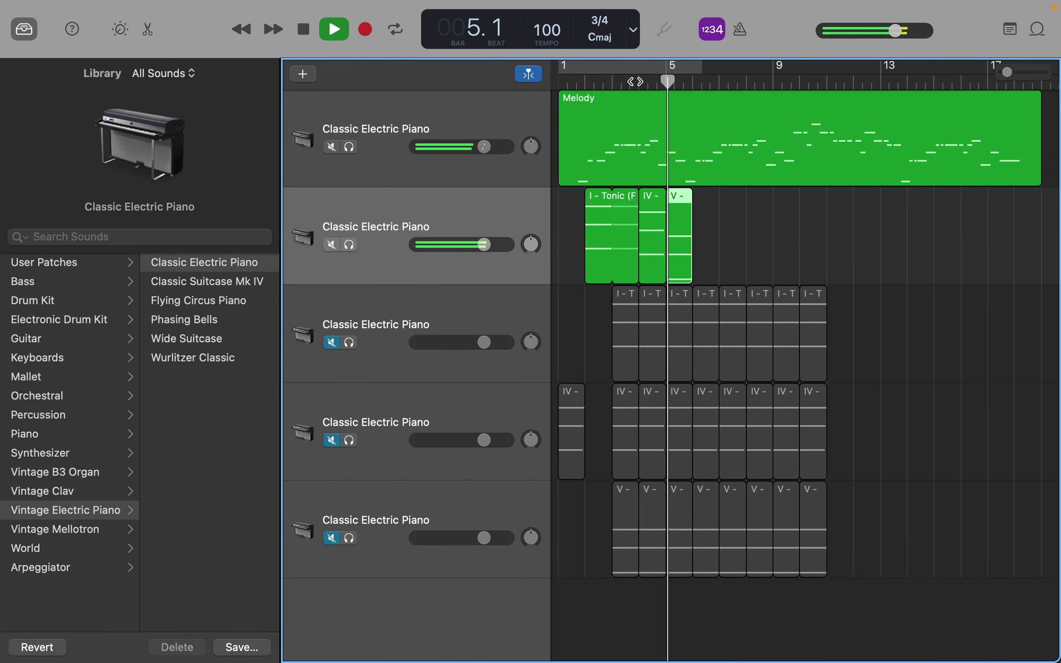
key(space)
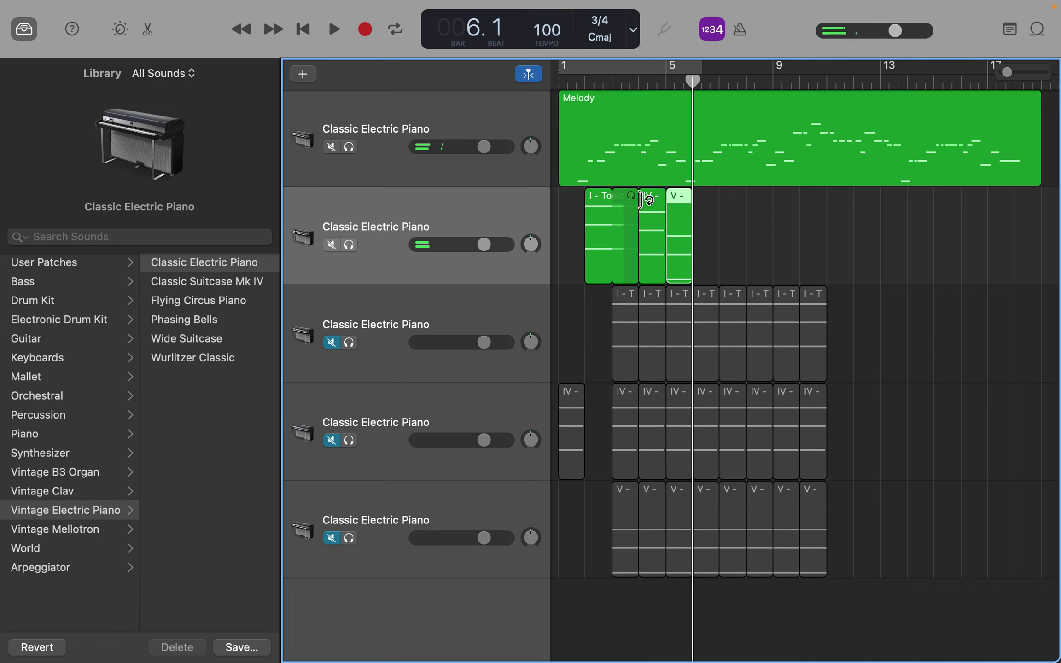
- Shorten IV to two beats, move V to 4.3.1.1, and trim V to one beat
drag(660, 245, 650, 246)
drag(680, 199, 672, 199)
mouse_move(680, 256)
mouse_down()
mouse_move(666, 256)
mouse_move(778, 259)
mouse_move(666, 264)
mouse_up()
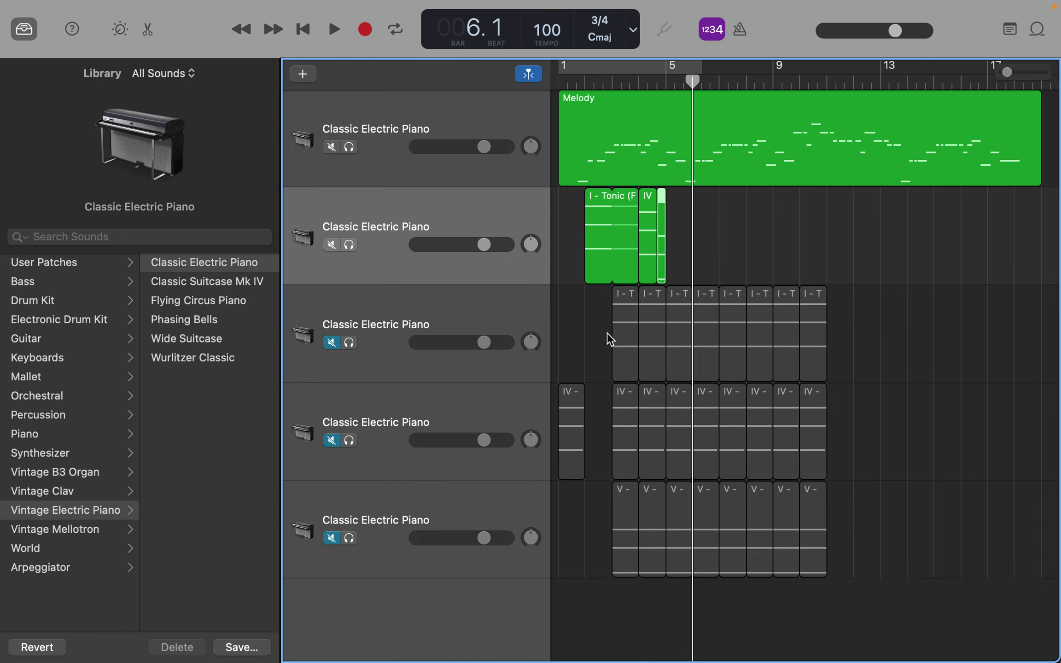
- Copy the looped I-Tonic region, paste it at bar 5, and play from bar 4 to check
click(599, 206)
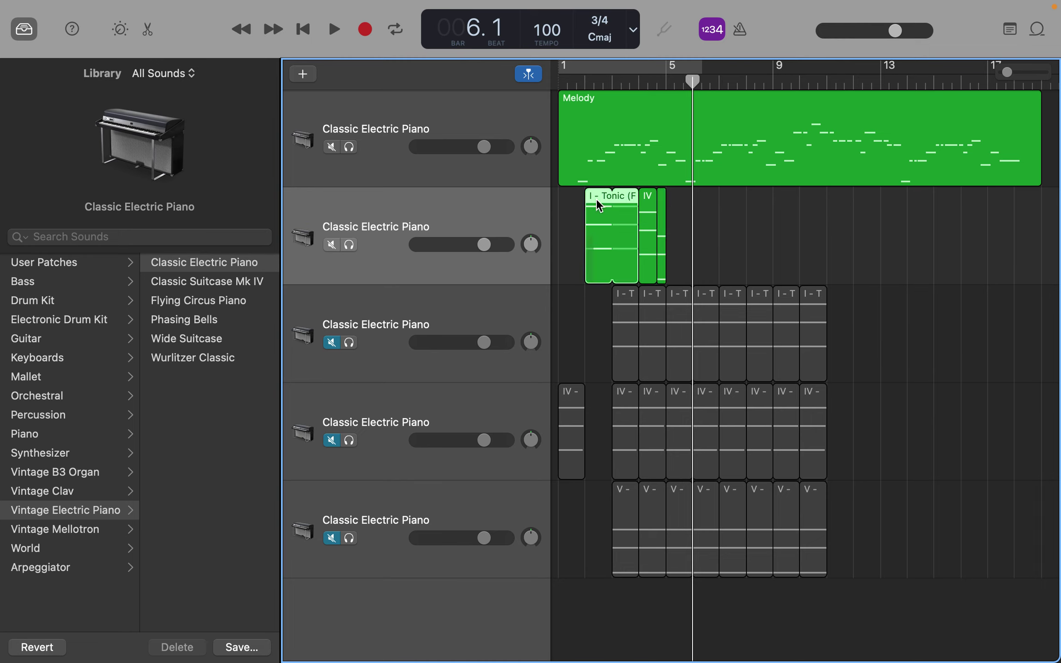
right_click(599, 206)
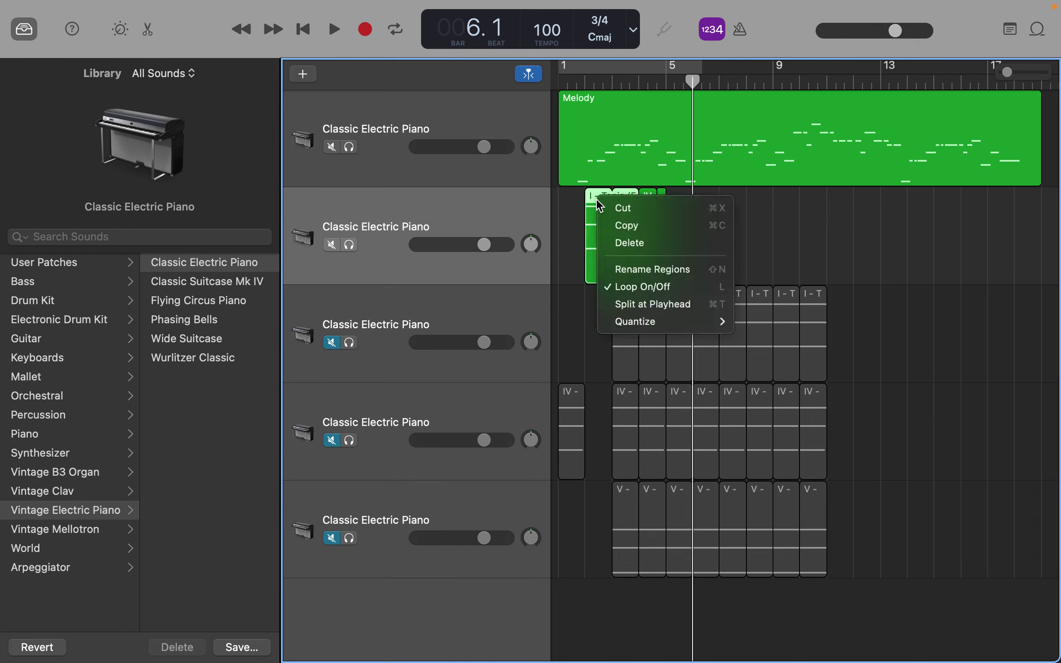
click(720, 237)
click(666, 84)
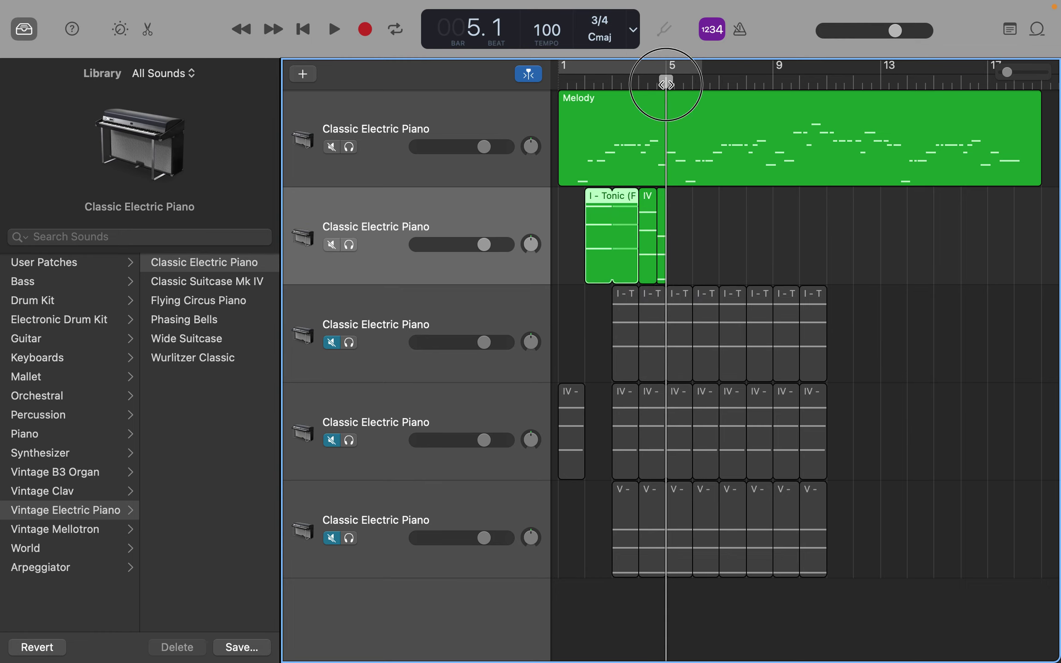
key(super+v)
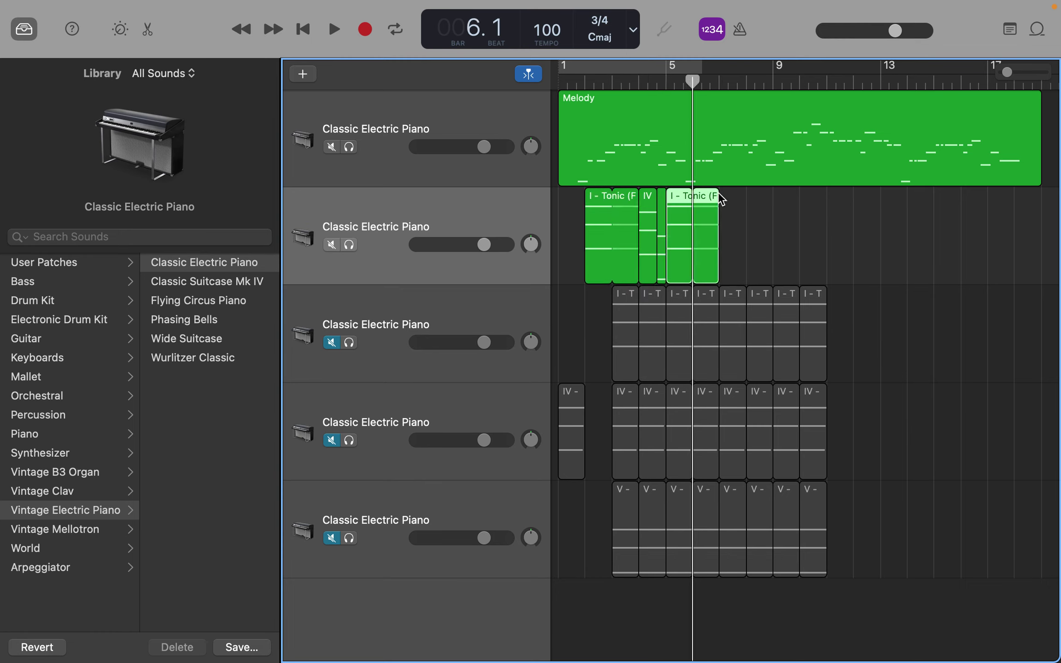
click(640, 79)
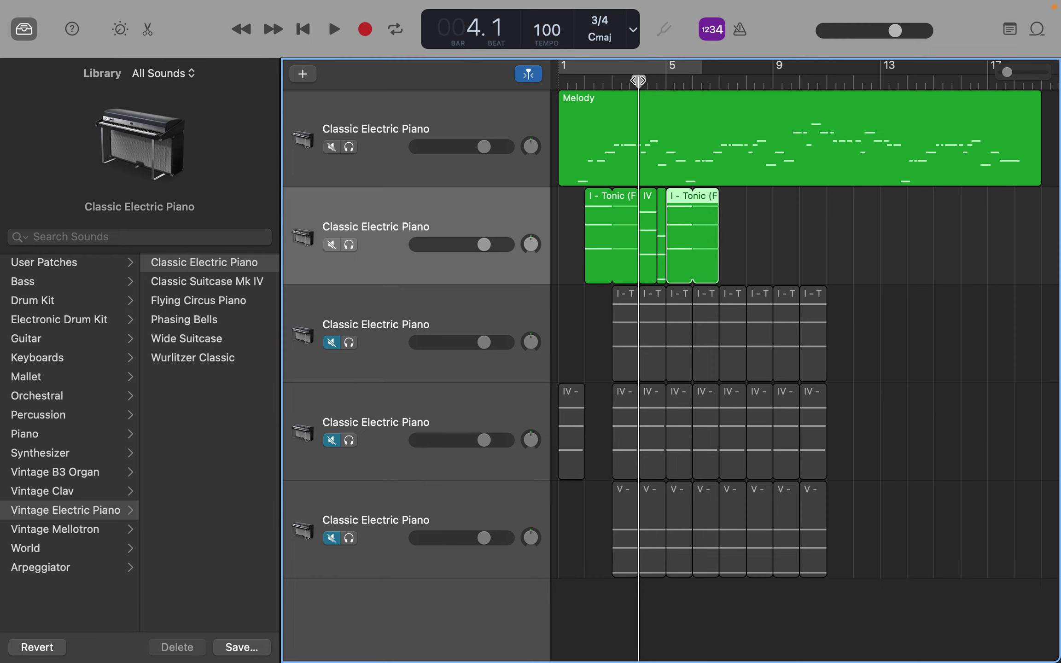
key(space)
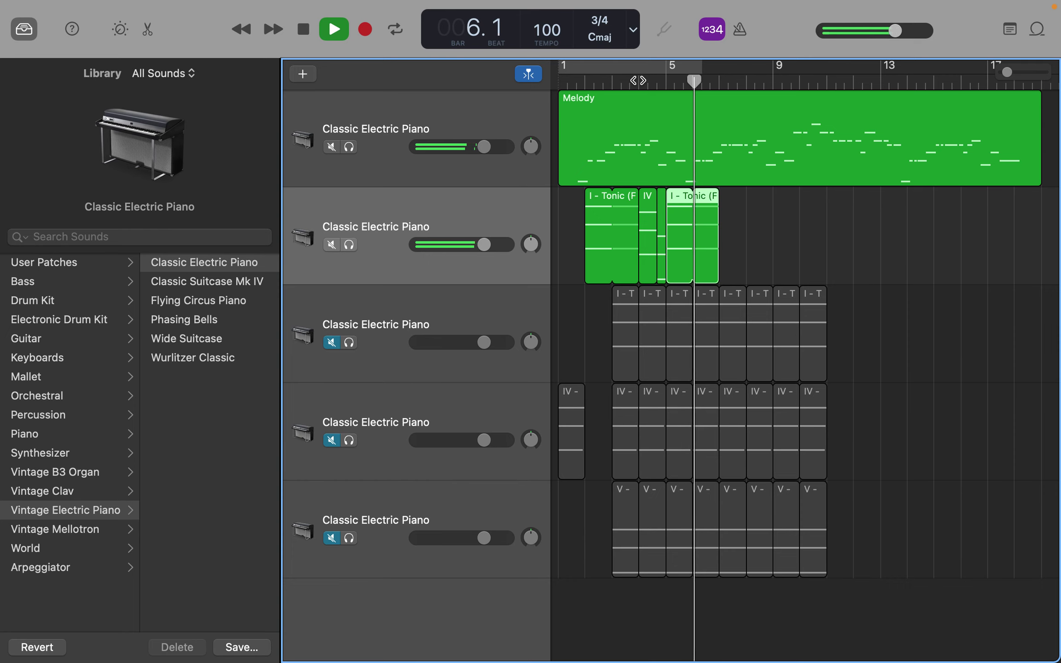
key(space)
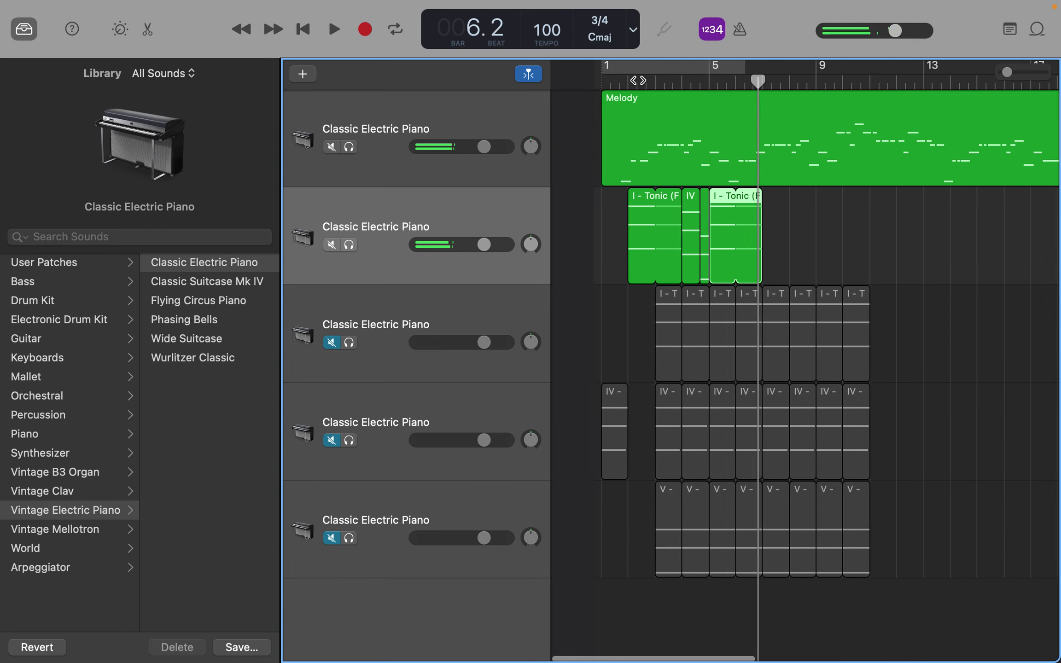
scroll(749, 256, right, 2)
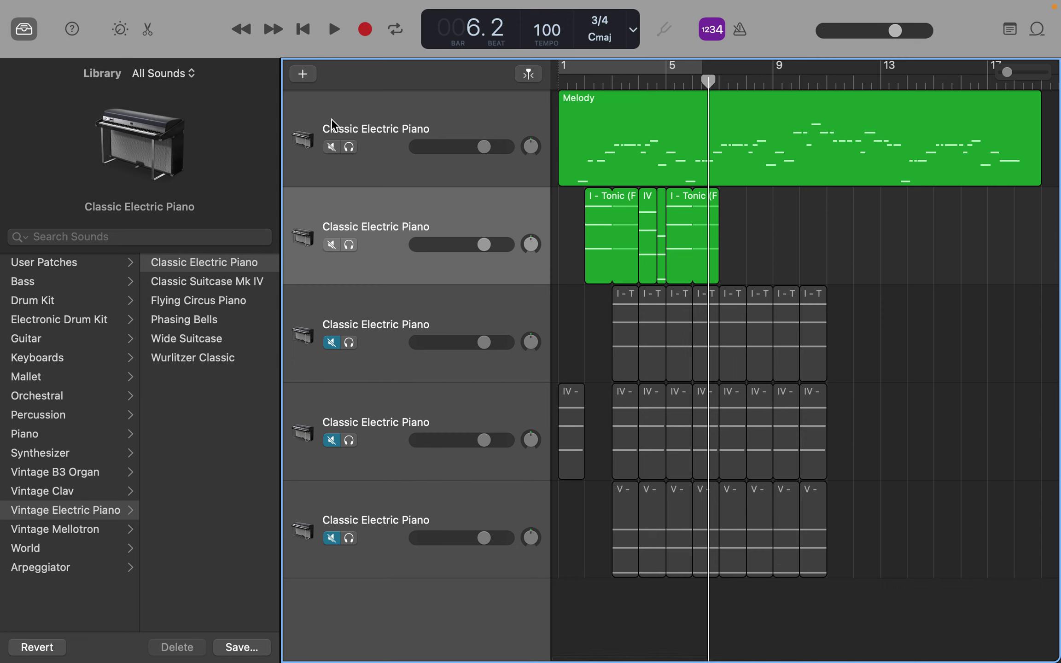
mouse_move(244, 3)
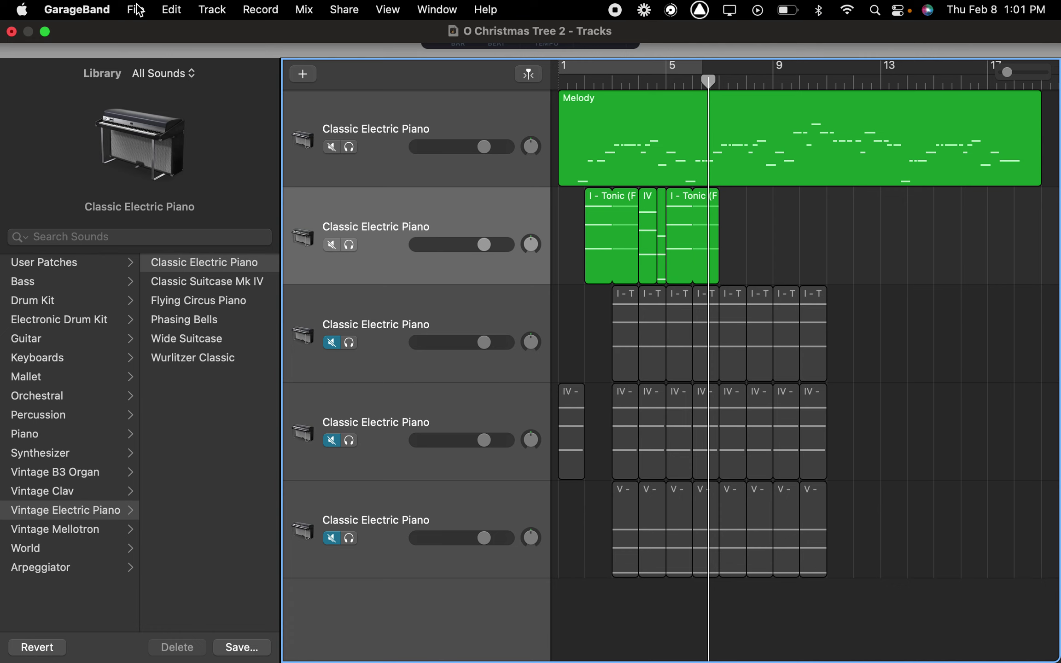
click(345, 8)
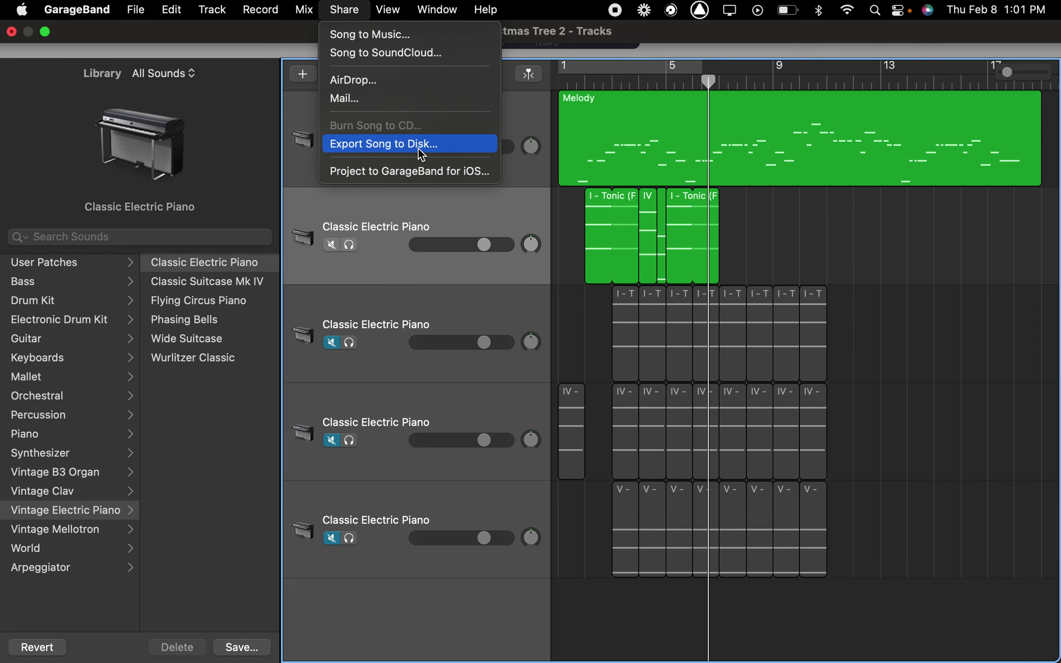
click(909, 430)
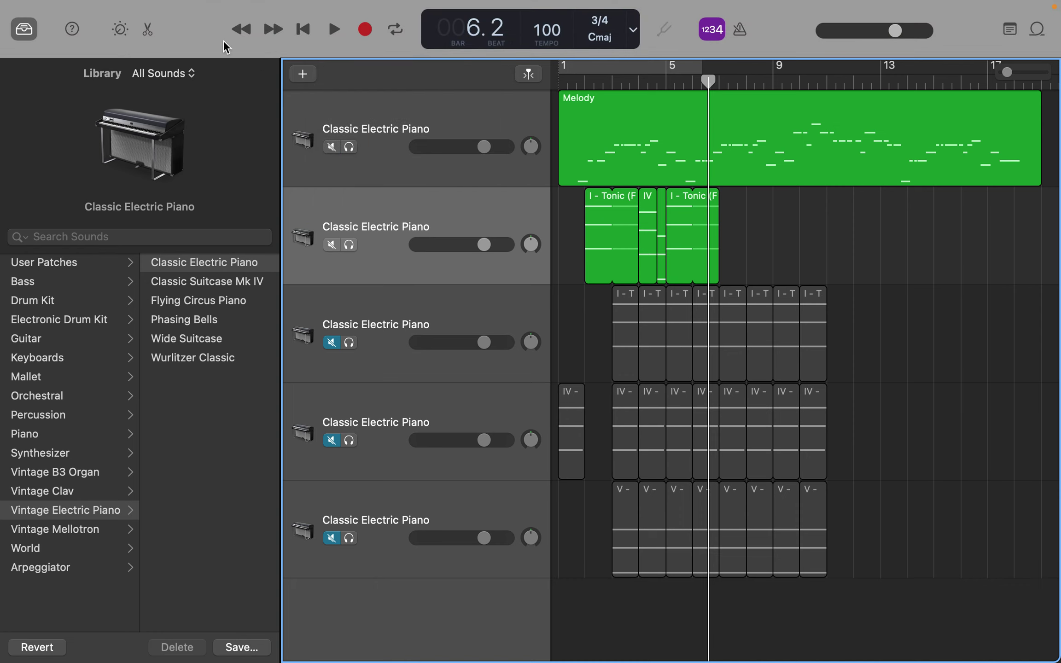
mouse_move(354, 5)
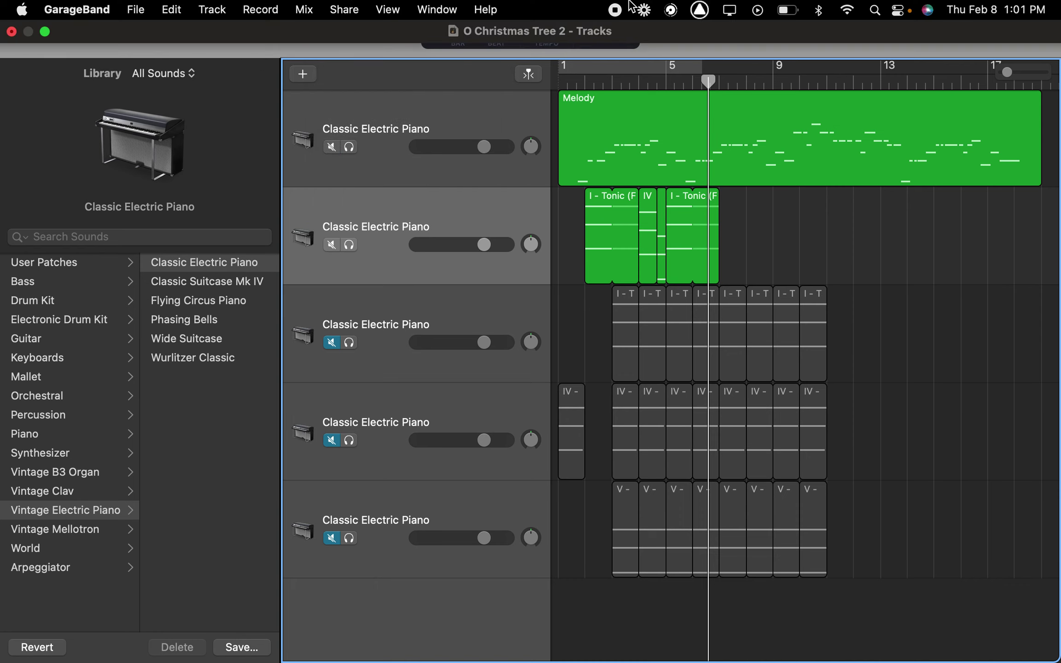